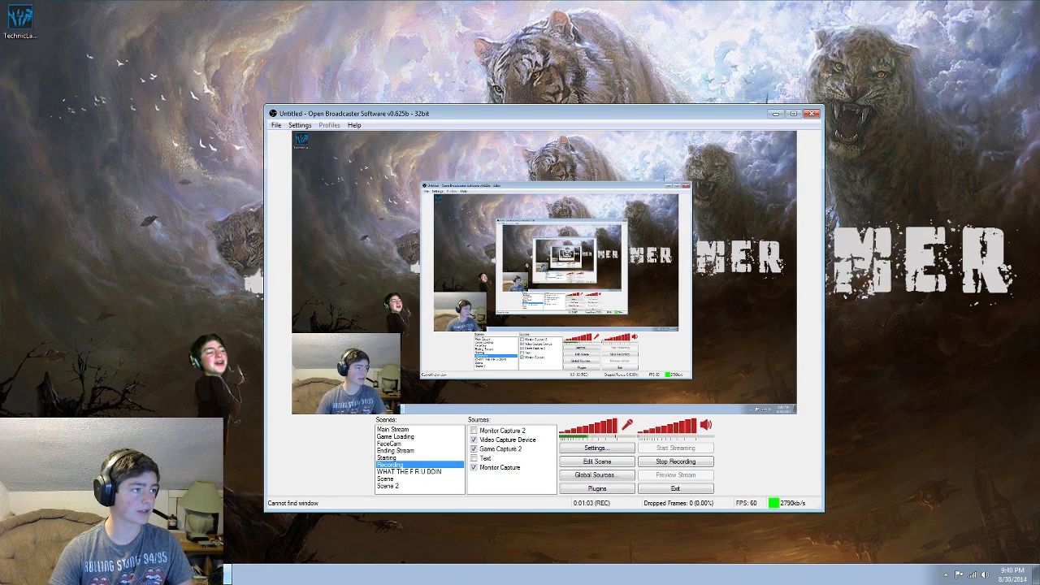
# - Open the web browser, search for "obs" and open the Open Broadcaster Software website from the results
pyautogui.moveTo(0, 127); pyautogui.dragTo(138, 2)
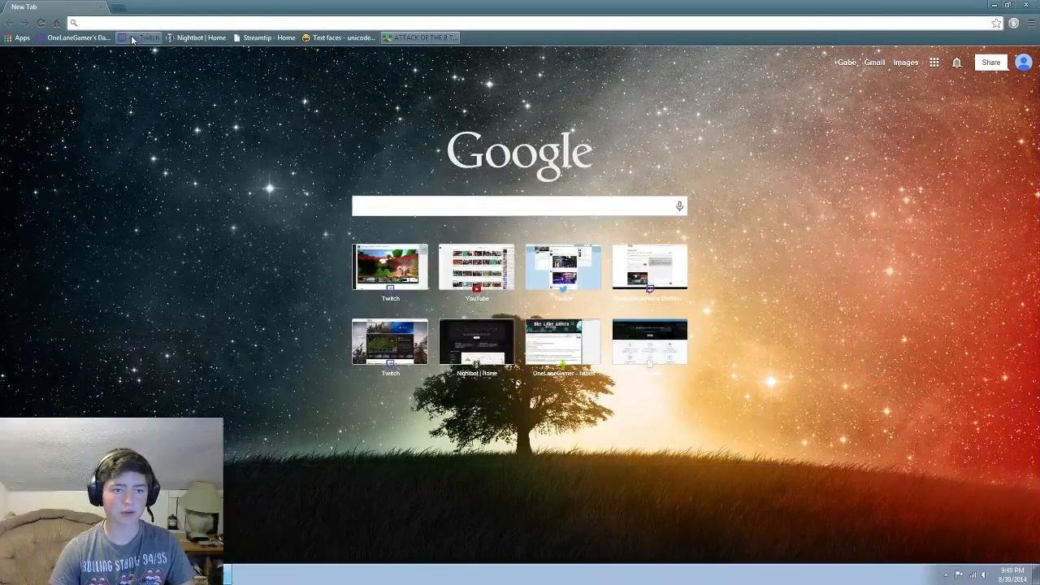
pyautogui.click(129, 22)
pyautogui.write('obs')
pyautogui.press('Return')
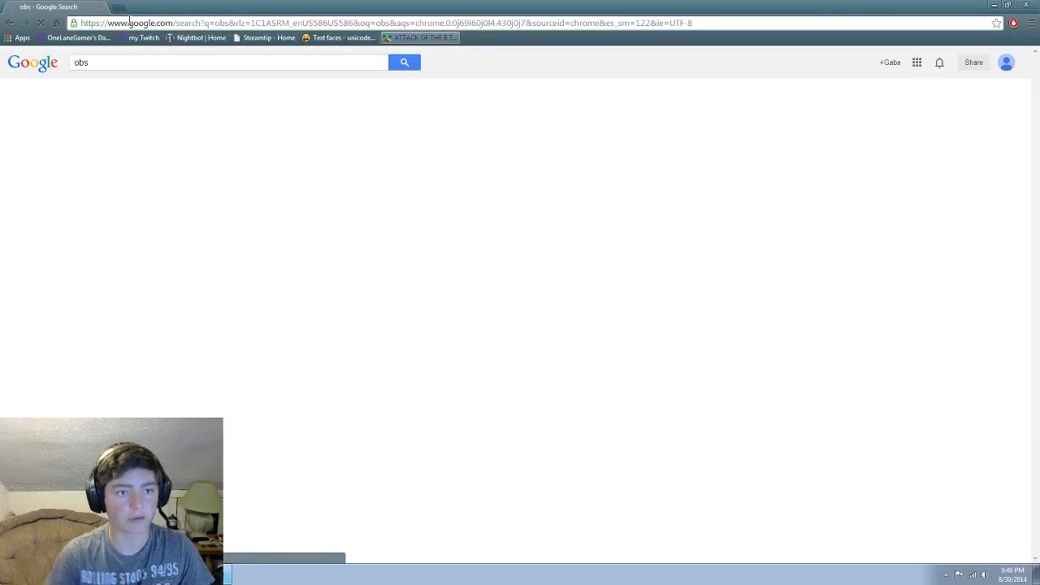
pyautogui.click(144, 145)
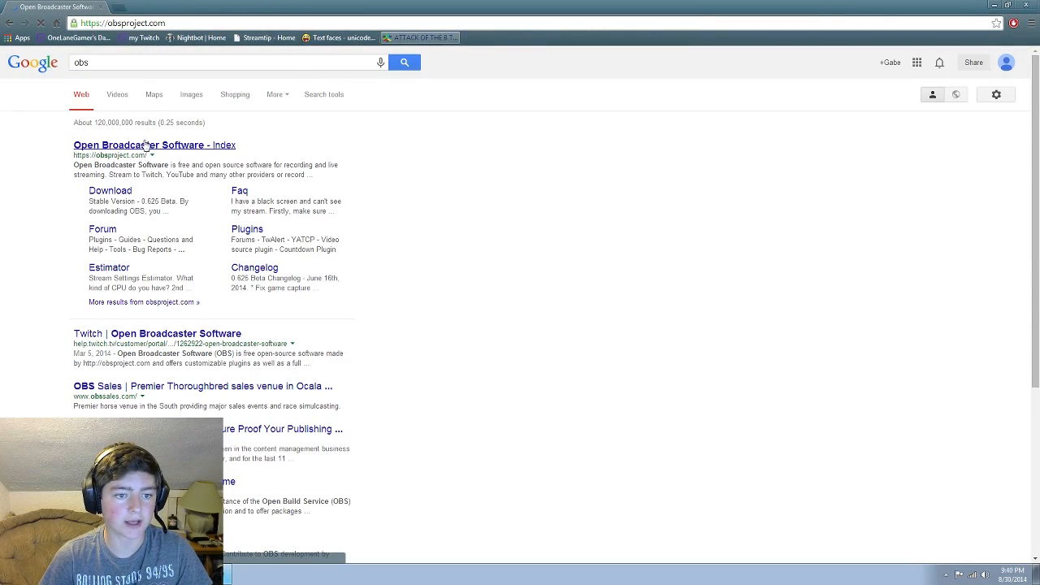
# - Download OBS 0.625 Beta for Windows 7/8 and close the browser
pyautogui.click(392, 187)
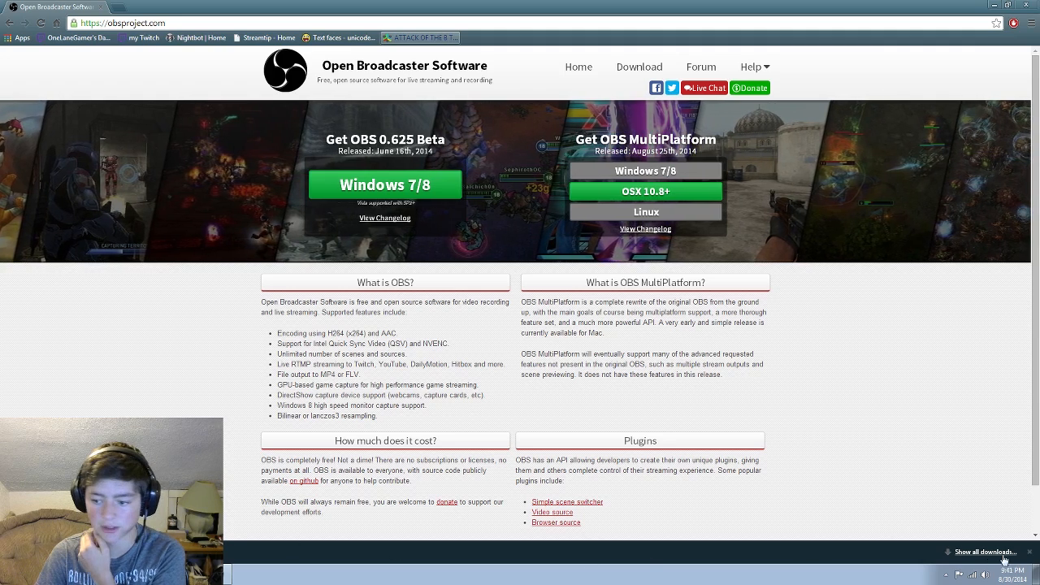
pyautogui.click(1030, 551)
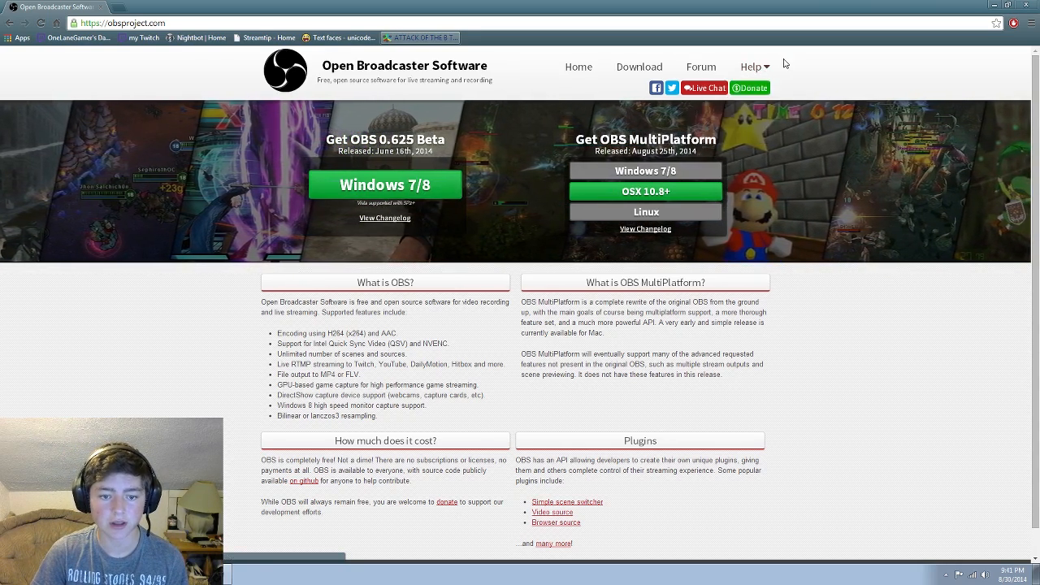
pyautogui.click(1026, 5)
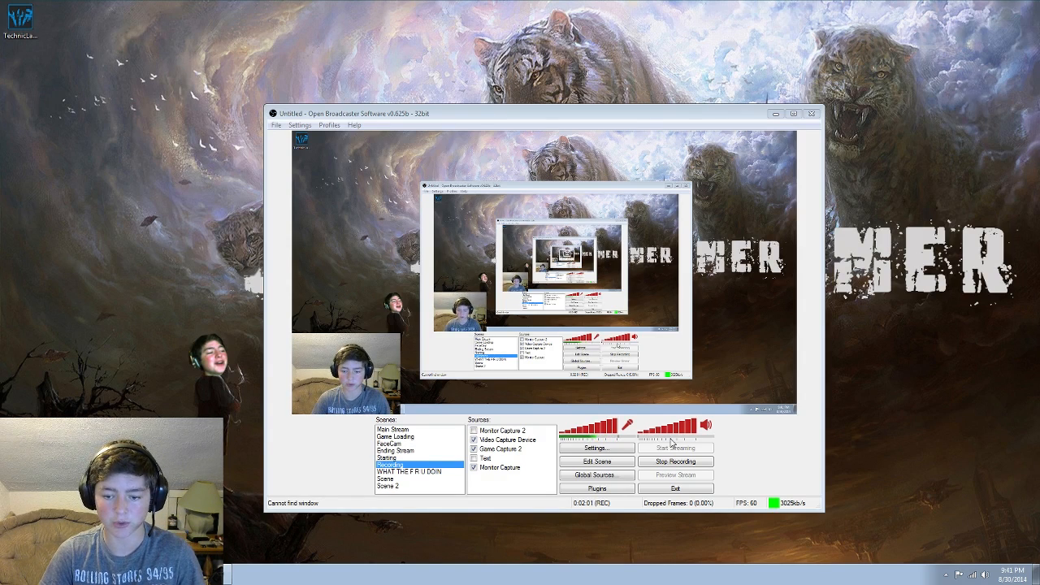
# - In the OBS encoding settings, set the max bitrate to 3000 kb/s, keep the audio format at 48kHz, and apply the changes
pyautogui.click(606, 450)
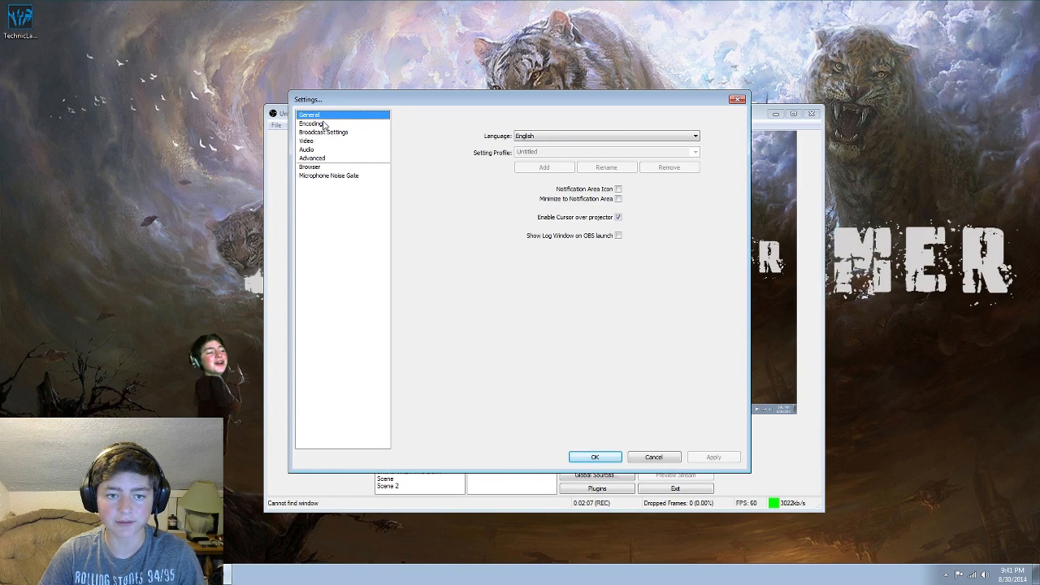
pyautogui.click(324, 123)
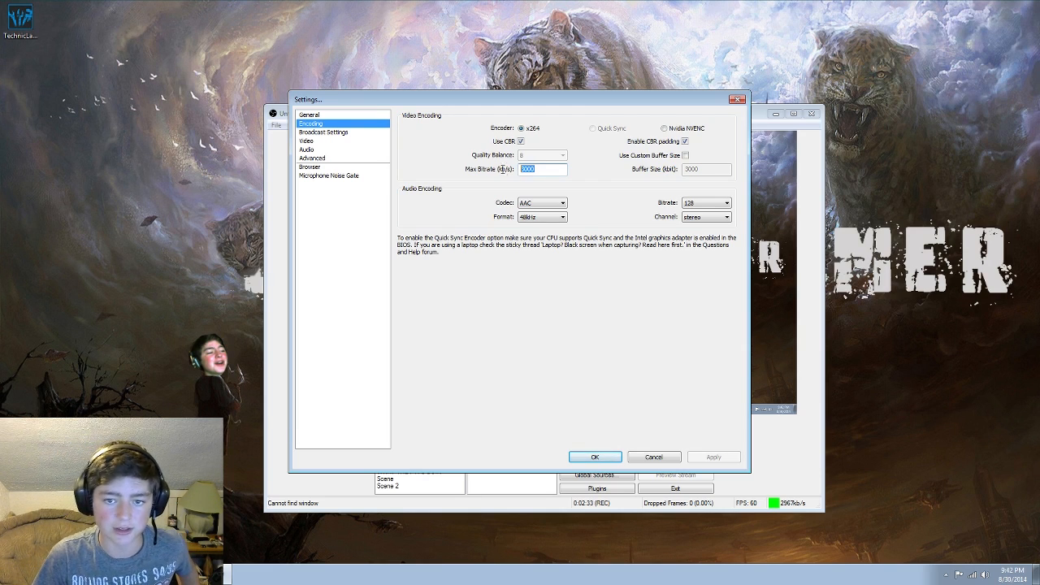
pyautogui.write('20')
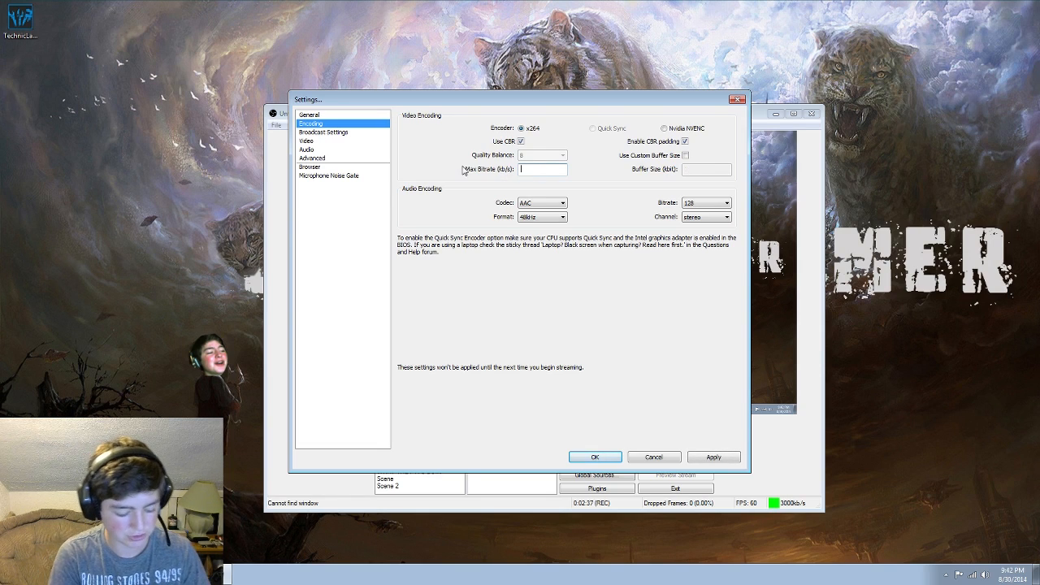
pyautogui.write('0')
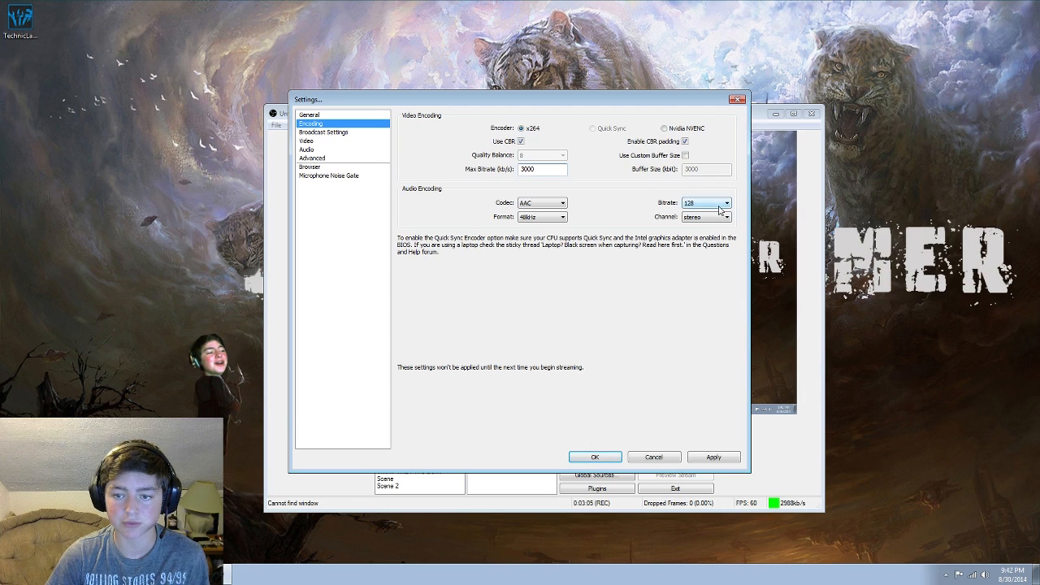
pyautogui.click(553, 217)
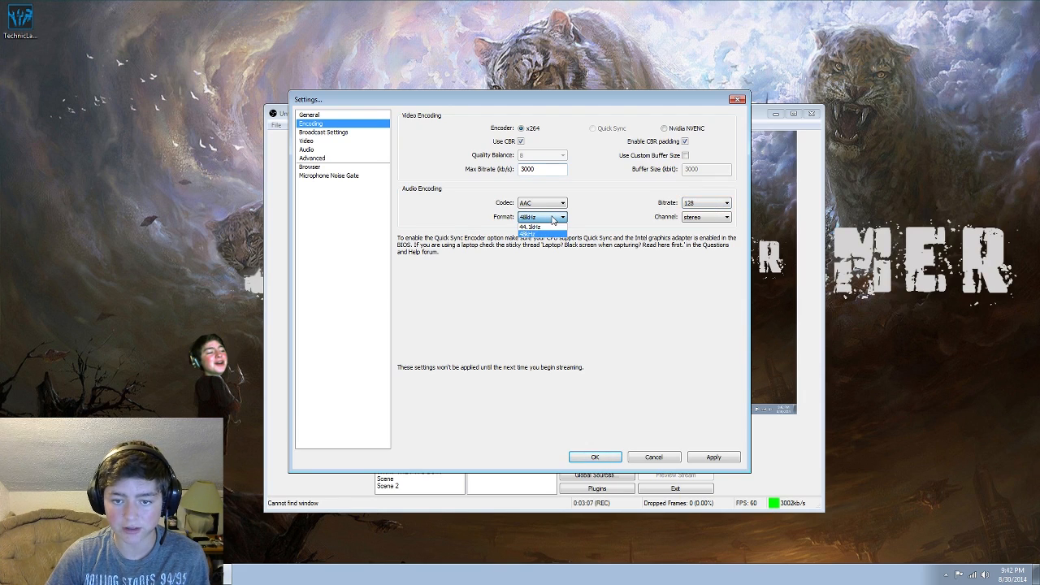
pyautogui.click(552, 218)
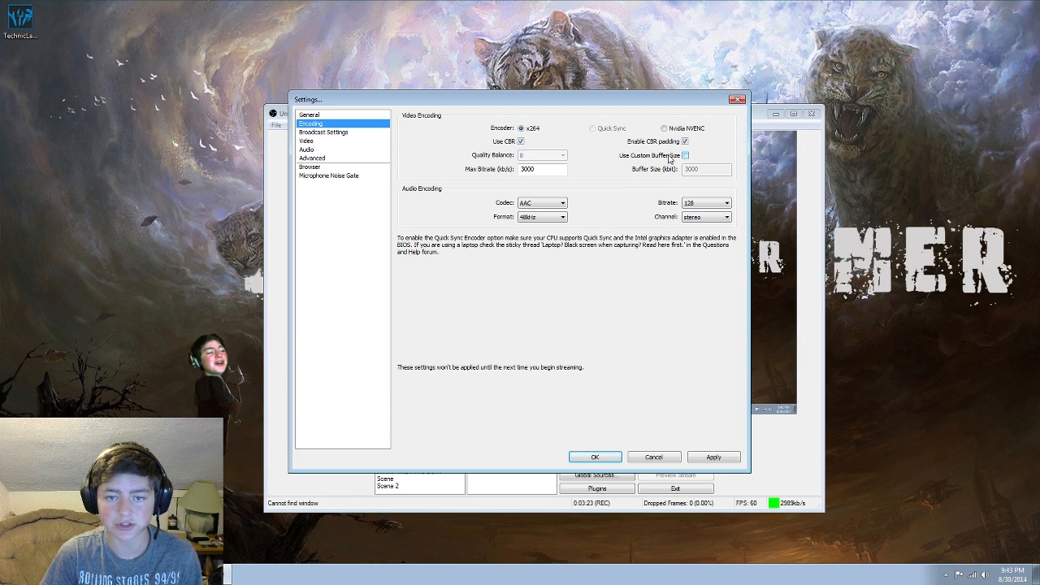
pyautogui.click(713, 459)
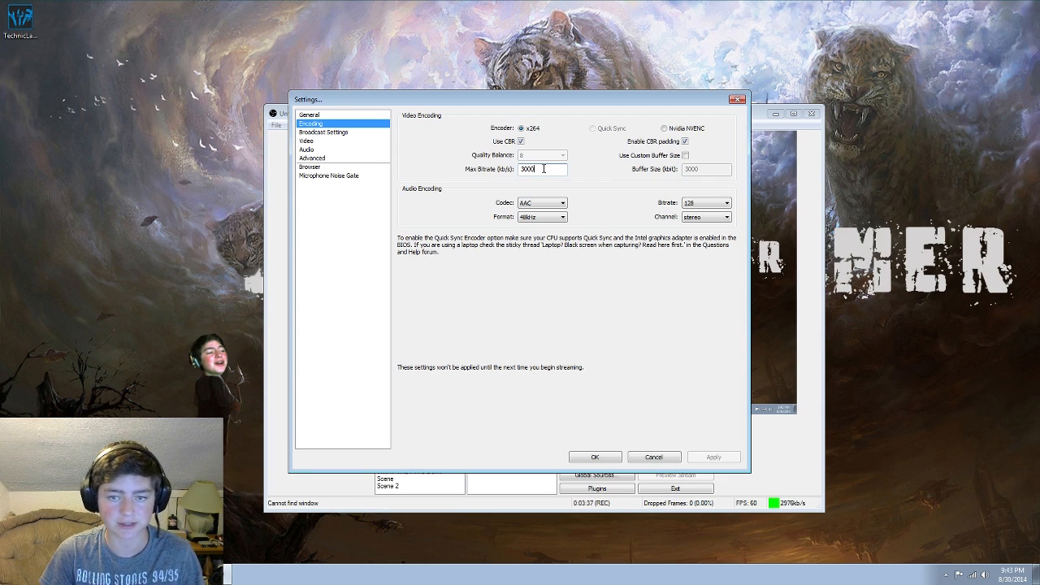
# - Open the broadcast settings and review the mode options, keeping File Output Only selected
pyautogui.click(336, 133)
pyautogui.click(549, 124)
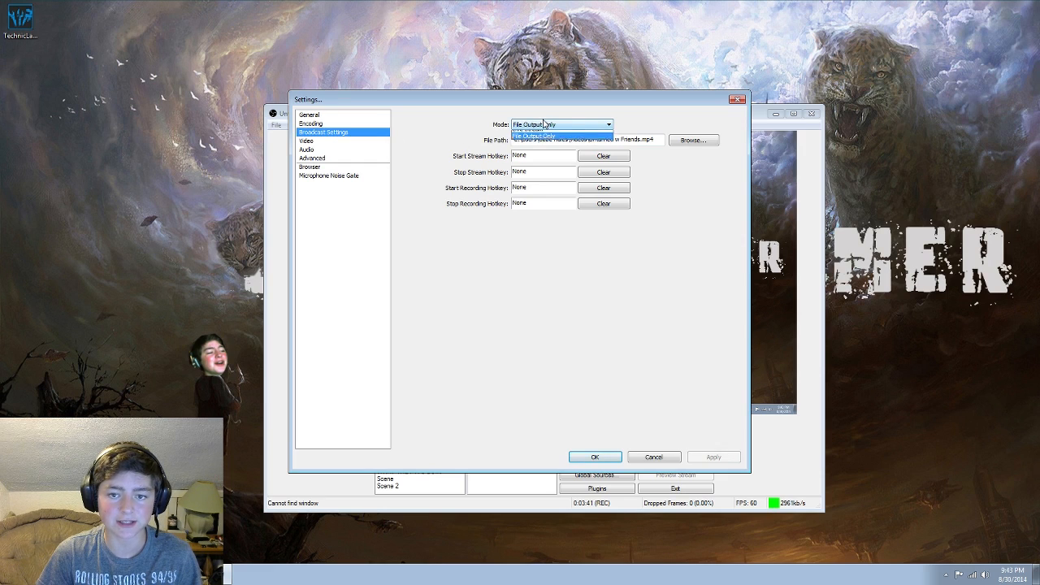
pyautogui.click(547, 125)
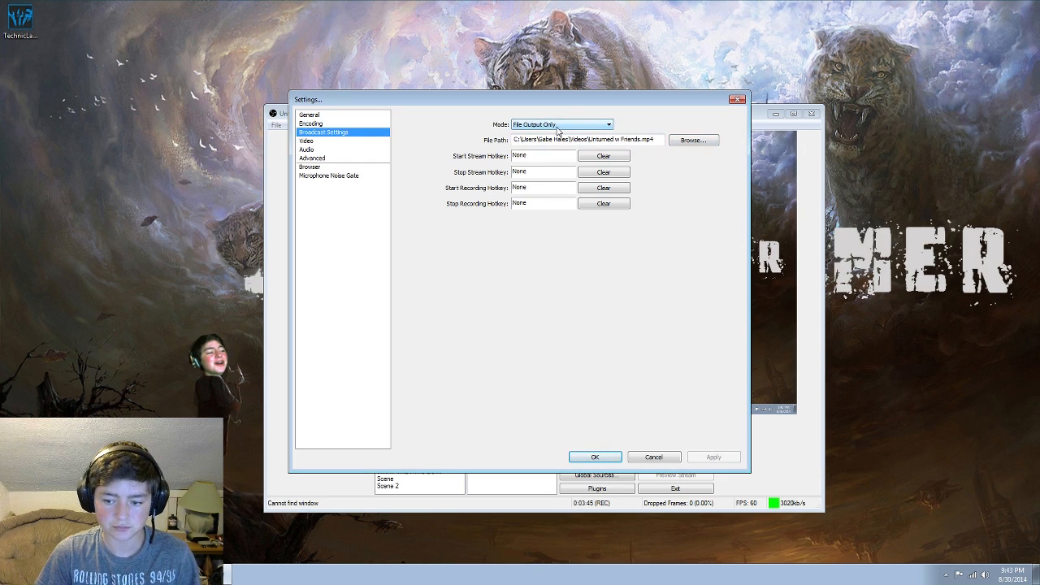
pyautogui.moveTo(555, 98)
pyautogui.mouseDown()
pyautogui.moveTo(453, 102)
pyautogui.moveTo(535, 119)
pyautogui.moveTo(574, 114)
pyautogui.moveTo(558, 109)
pyautogui.mouseUp()
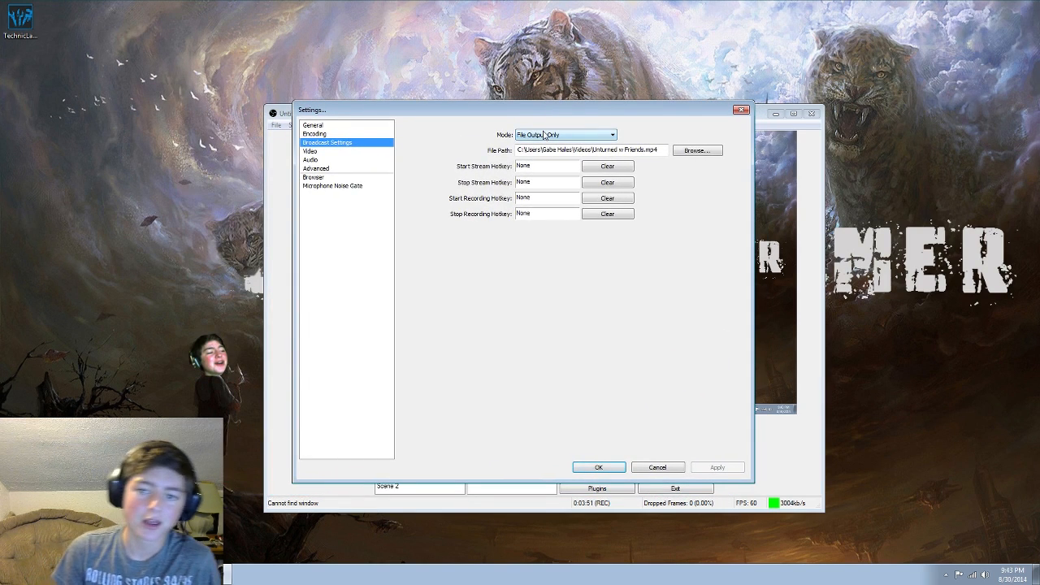
pyautogui.moveTo(567, 110); pyautogui.dragTo(359, 123)
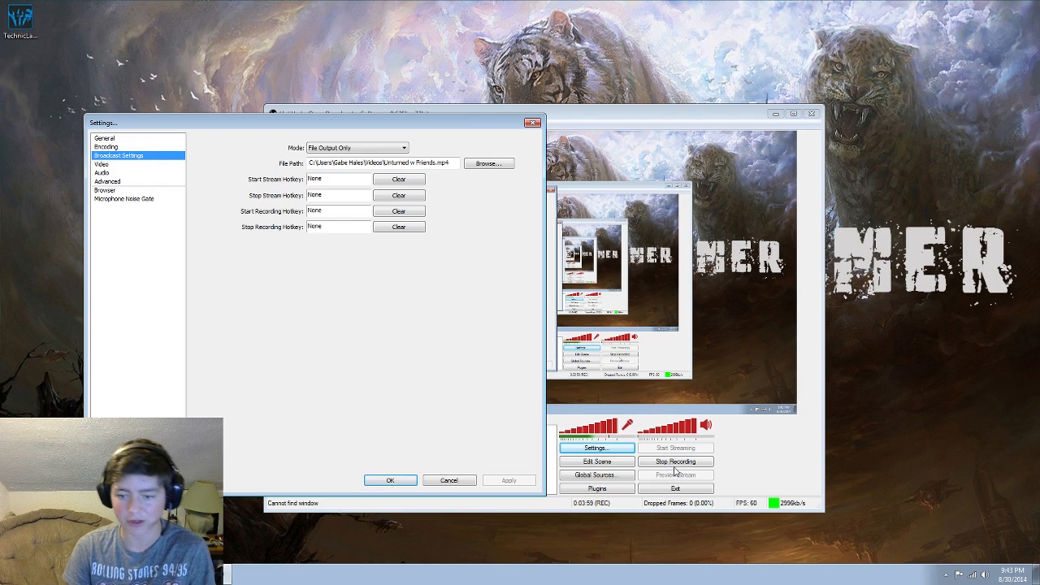
pyautogui.moveTo(442, 125); pyautogui.dragTo(610, 128)
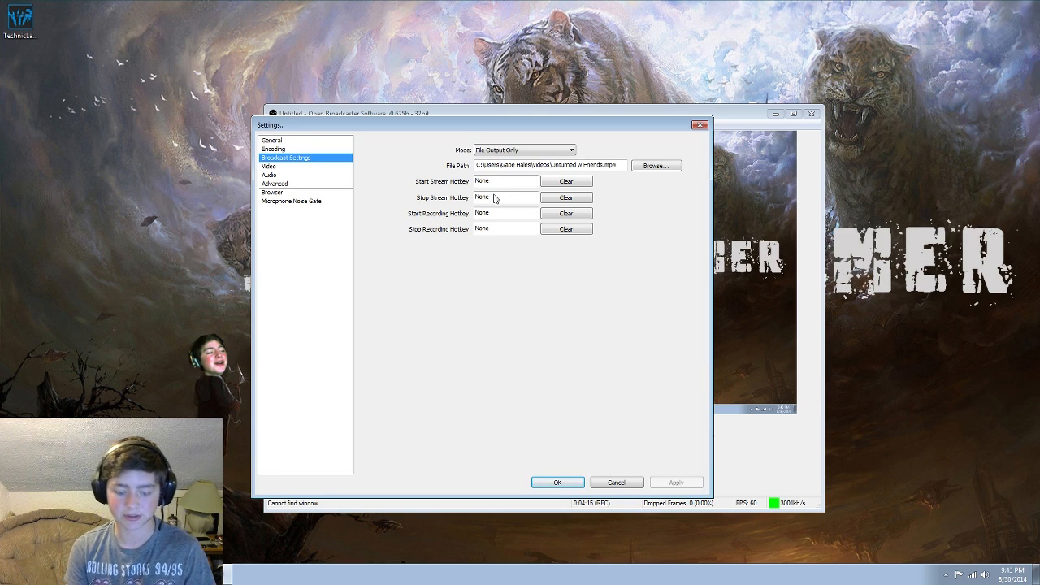
# - Try ] as the start stream hotkey and [ as the stop stream hotkey, and clear both
pyautogui.press('j')
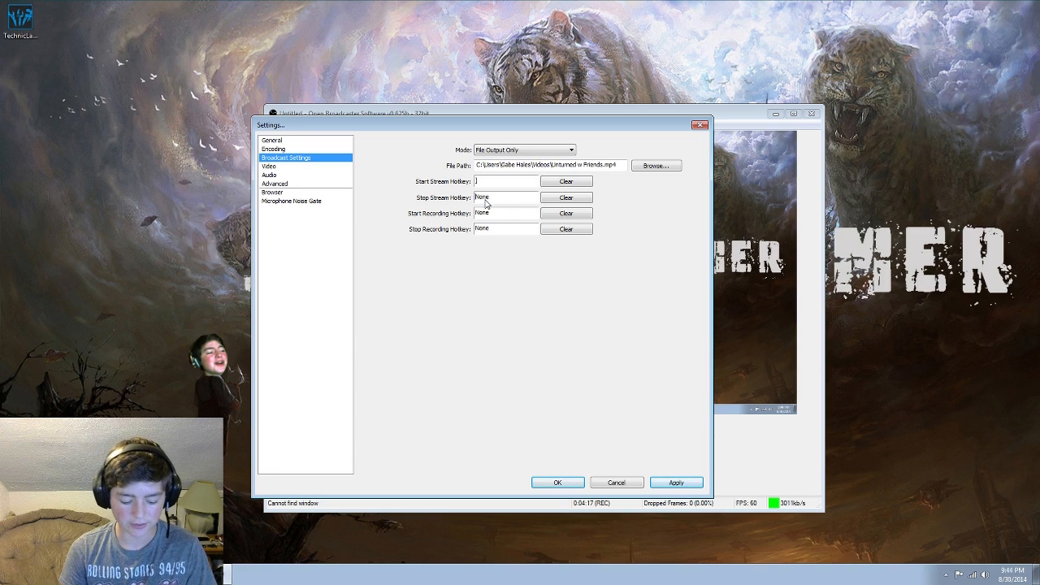
pyautogui.click(485, 201)
pyautogui.press('l')
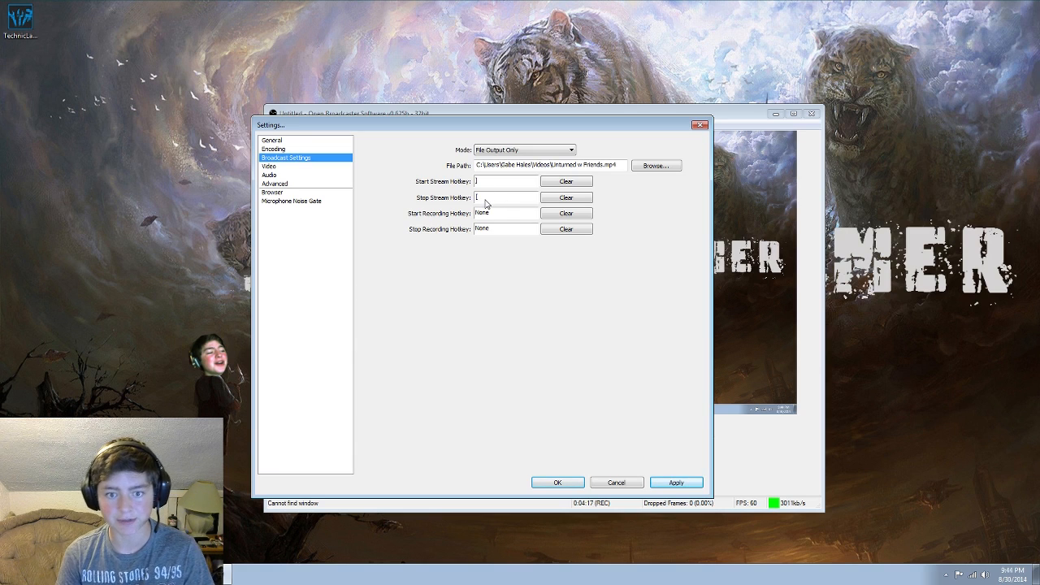
pyautogui.click(552, 200)
pyautogui.click(560, 182)
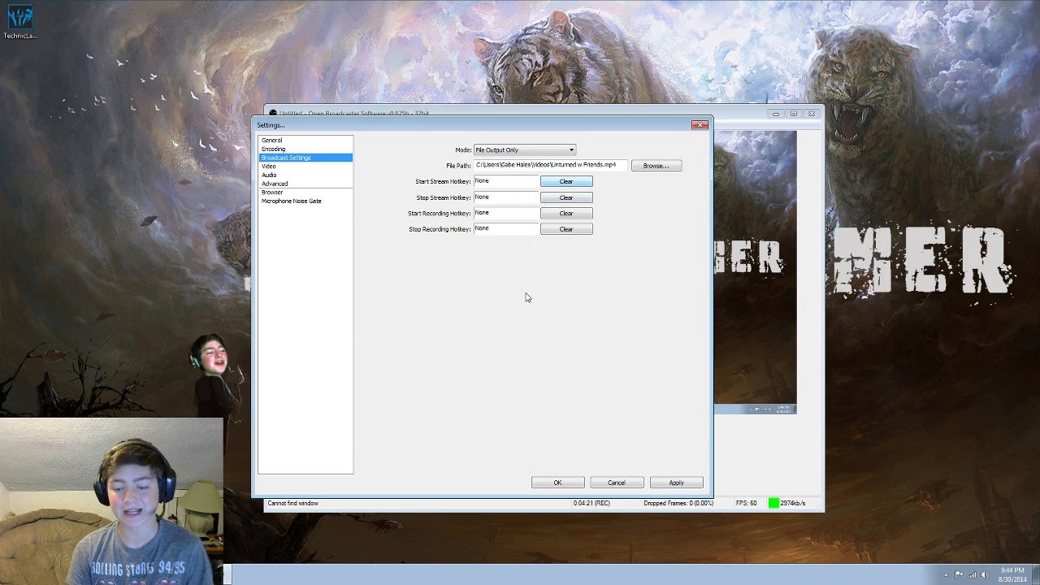
# - Set the broadcast mode to Live Stream with the Twitch / Justin.tv service and the US East: New York, NY server
pyautogui.click(520, 152)
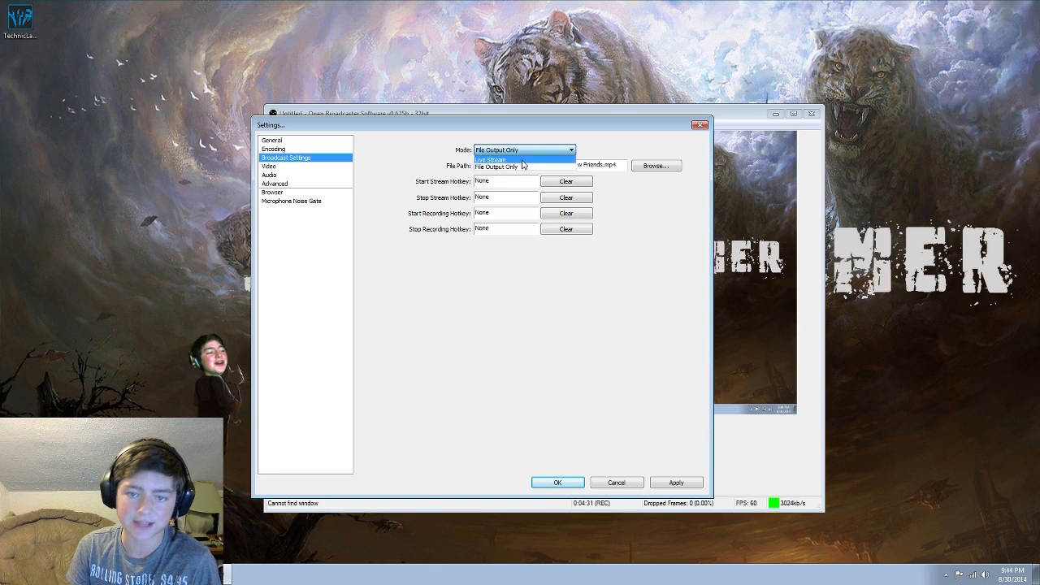
pyautogui.click(521, 160)
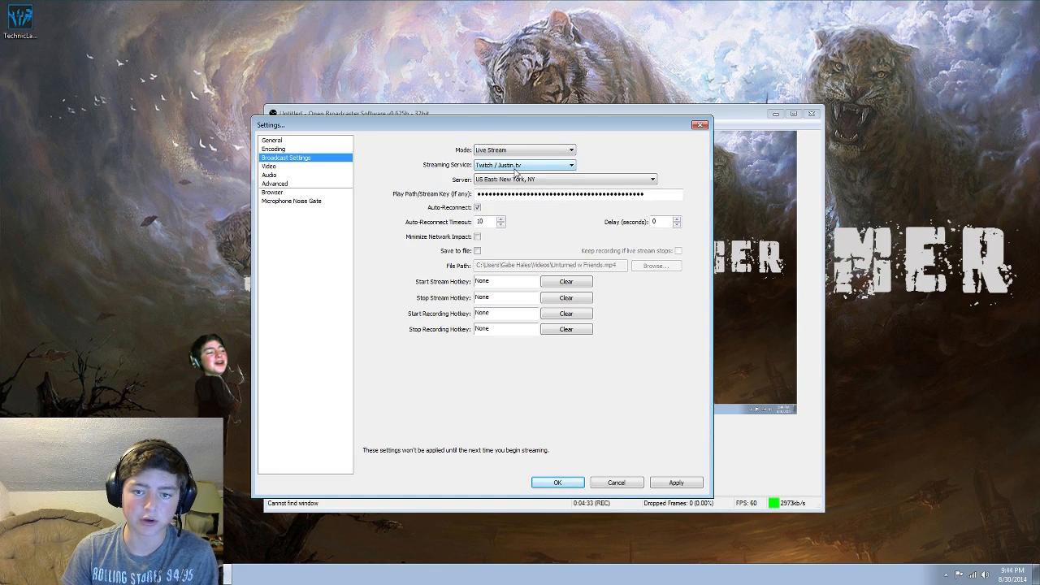
pyautogui.click(513, 167)
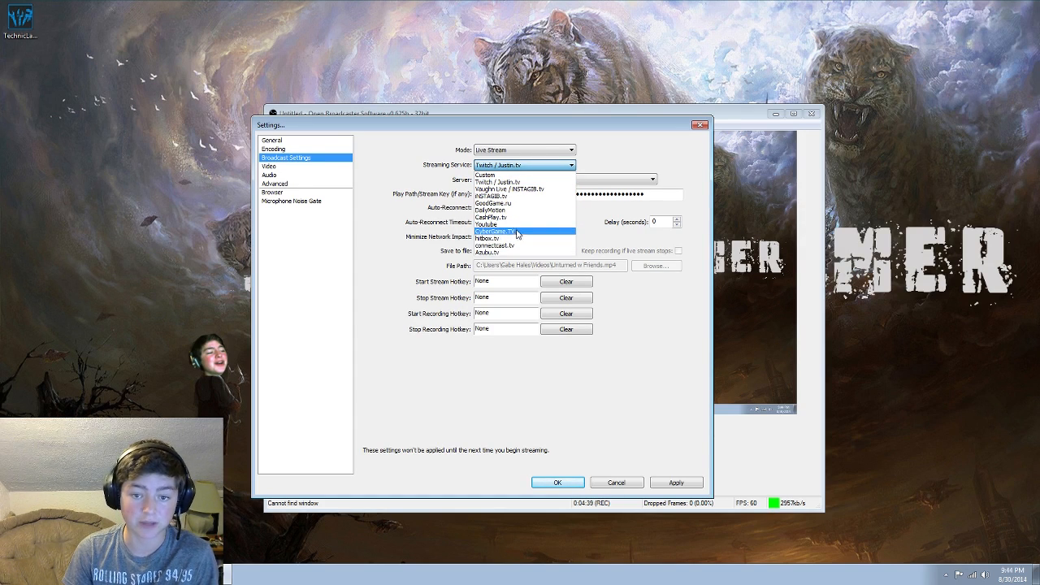
pyautogui.click(503, 182)
pyautogui.click(538, 180)
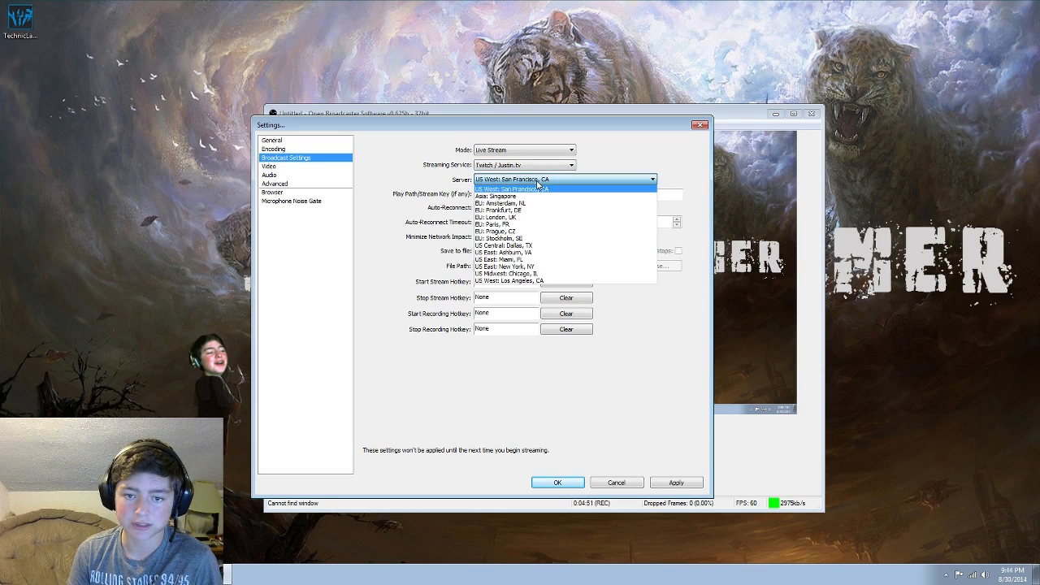
pyautogui.click(529, 266)
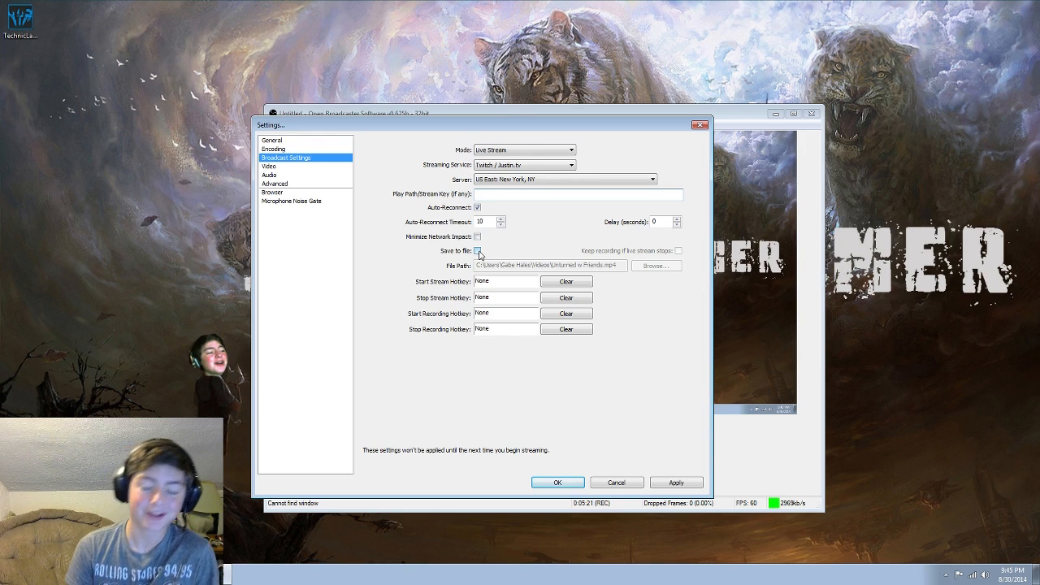
# - Apply saving to file with recording kept if the live stream stops, and return the broadcast mode to File Output Only
pyautogui.click(478, 251)
pyautogui.click(621, 268)
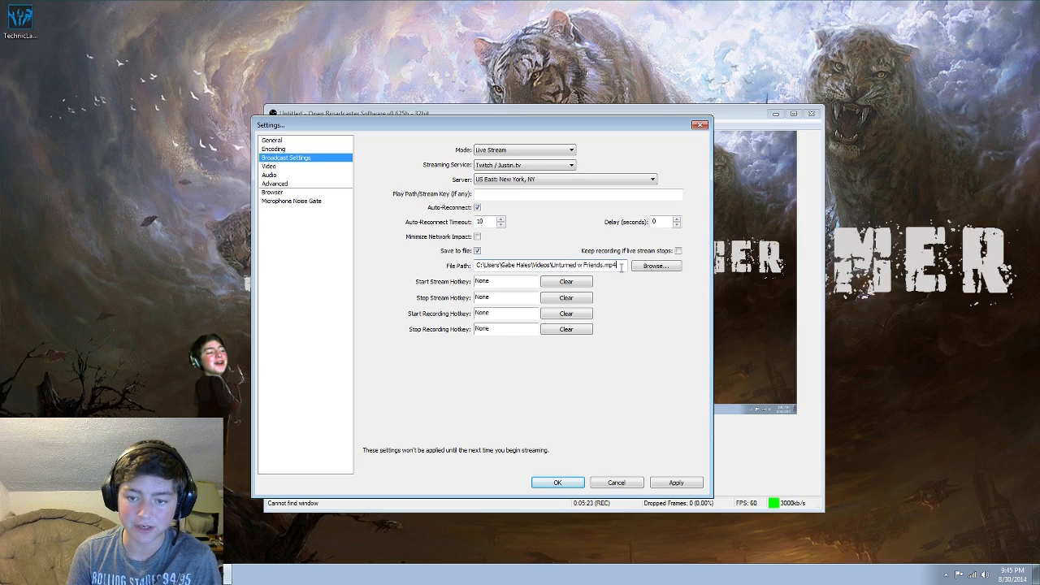
pyautogui.click(678, 251)
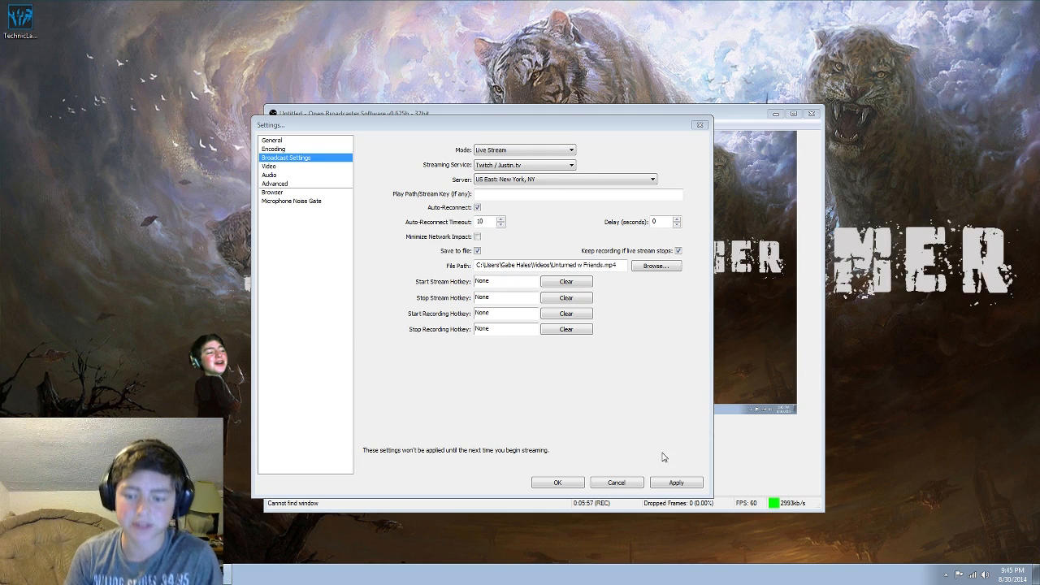
pyautogui.click(678, 483)
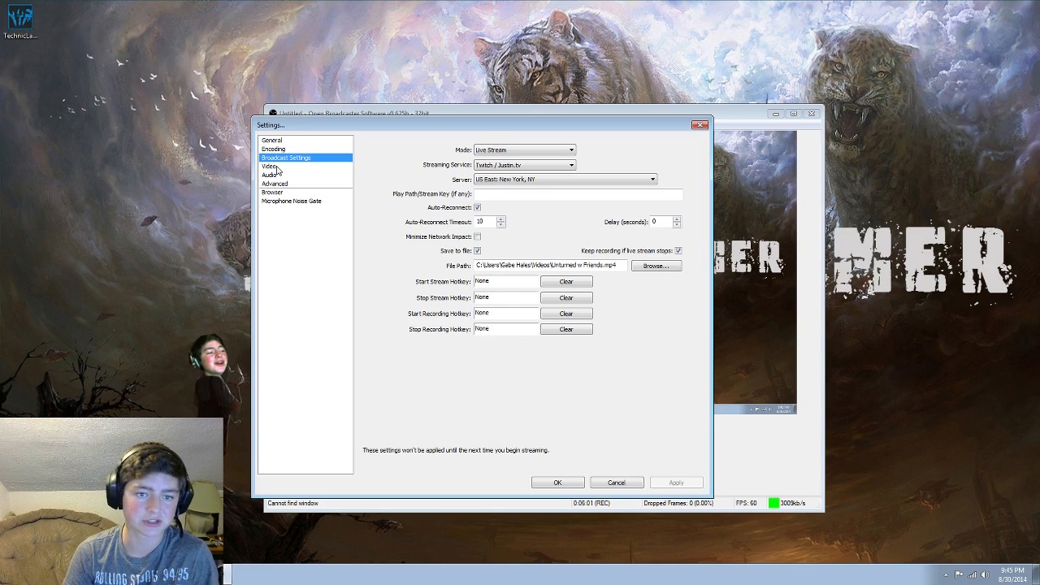
pyautogui.click(504, 152)
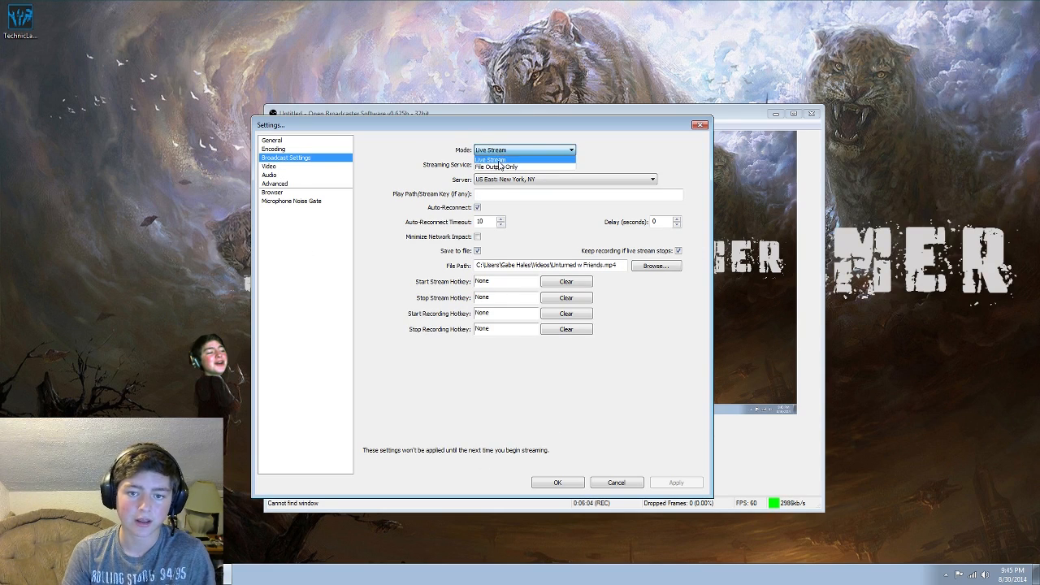
pyautogui.click(499, 166)
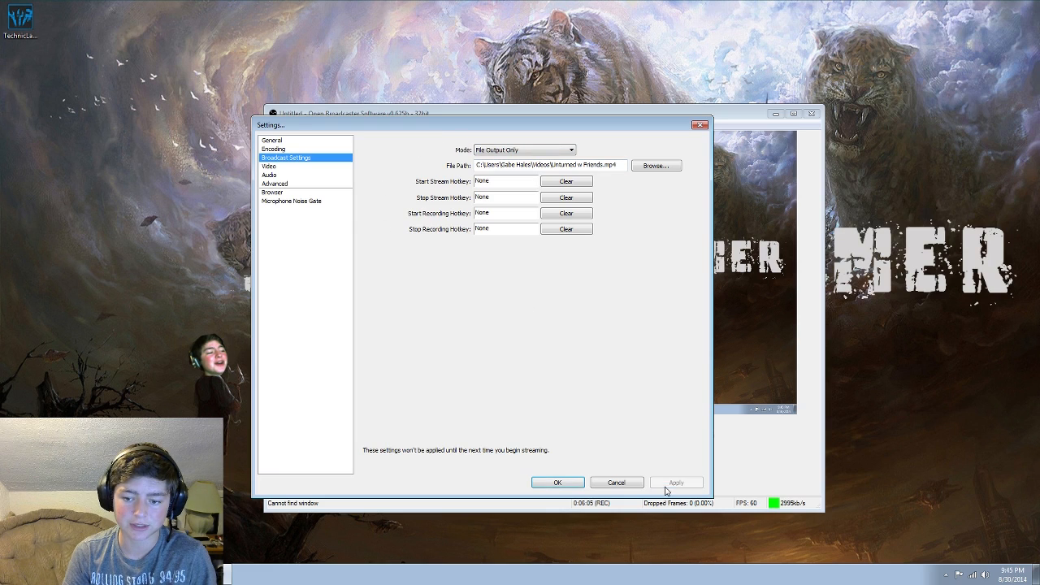
# - Open the video settings and select NVIDIA GeForce GTX 770 as the video adapter
pyautogui.click(270, 166)
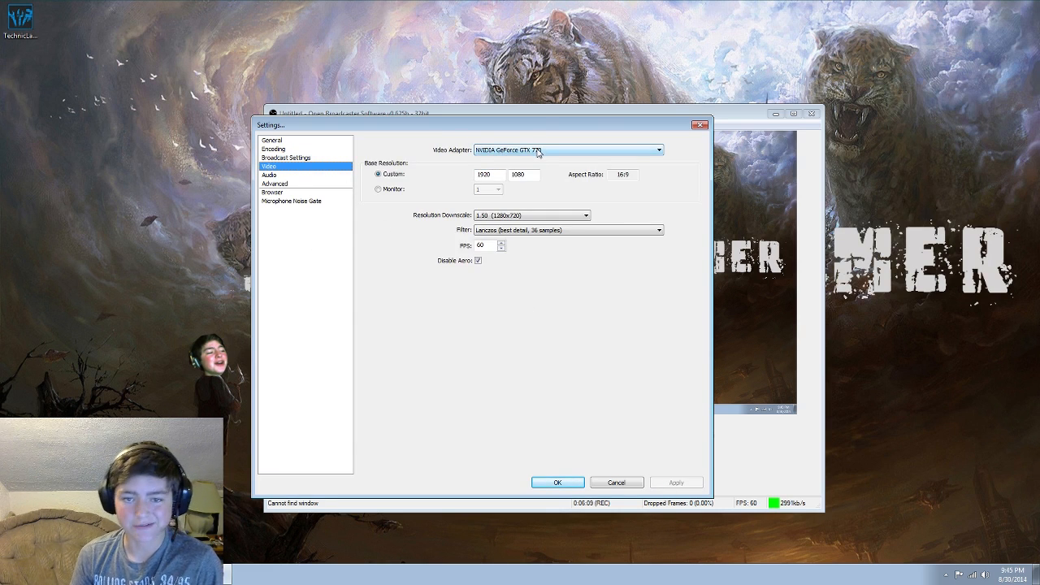
pyautogui.click(539, 154)
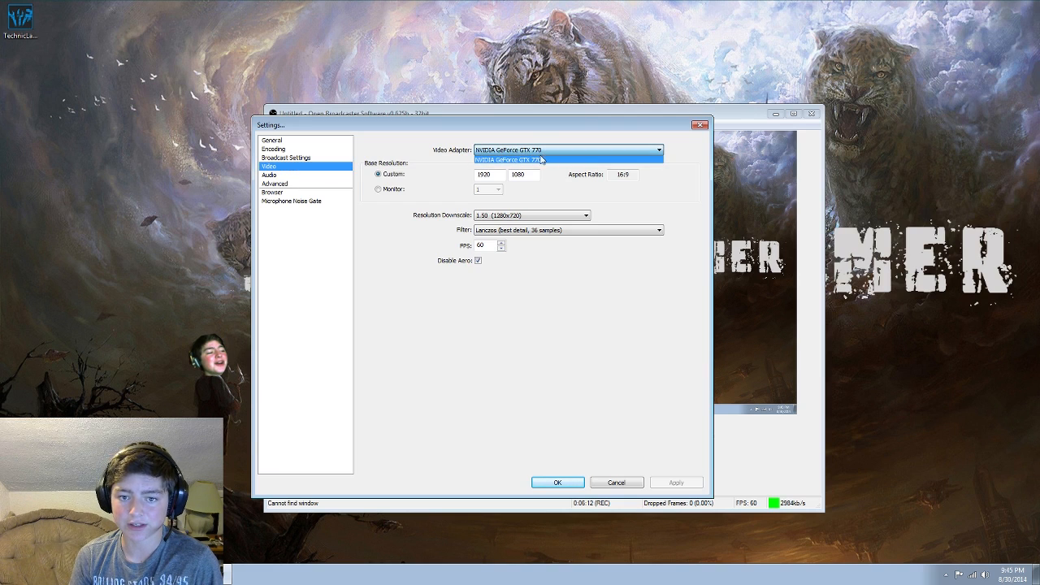
pyautogui.click(538, 158)
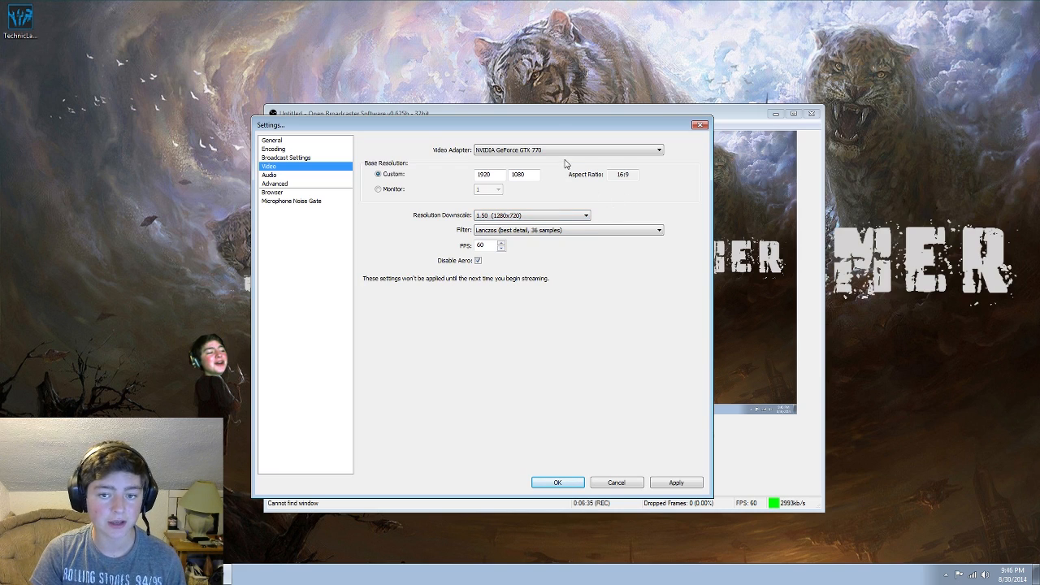
# - Review the resolution downscale options and select 1.50 (1280x720)
pyautogui.click(567, 217)
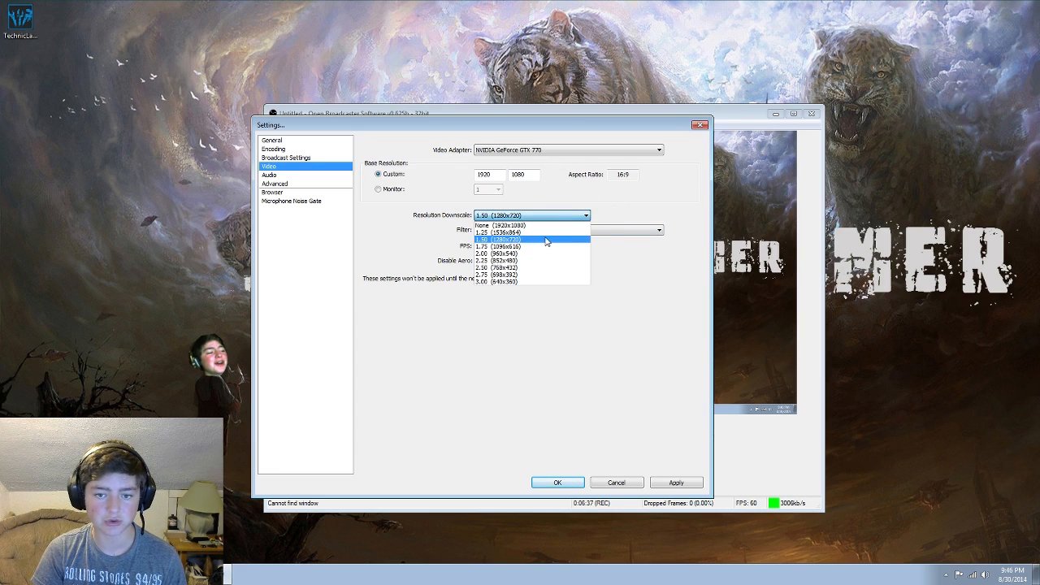
pyautogui.click(535, 240)
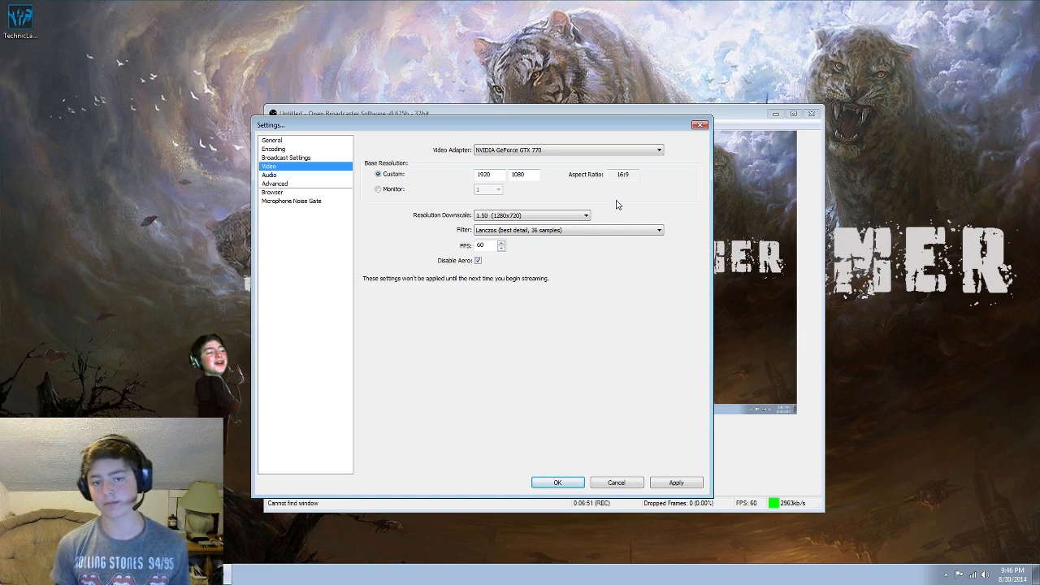
pyautogui.click(534, 215)
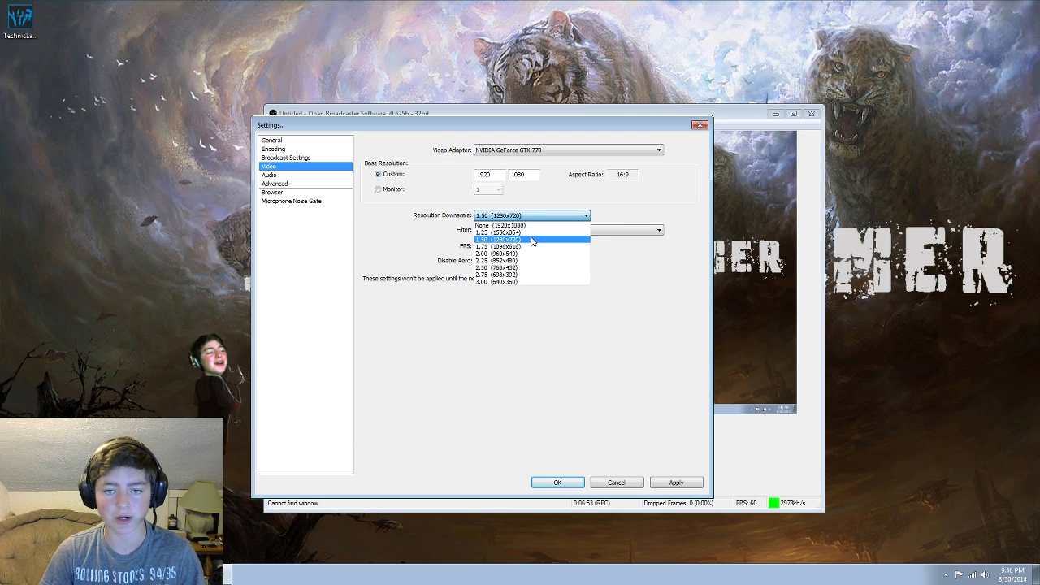
pyautogui.click(532, 241)
pyautogui.click(525, 217)
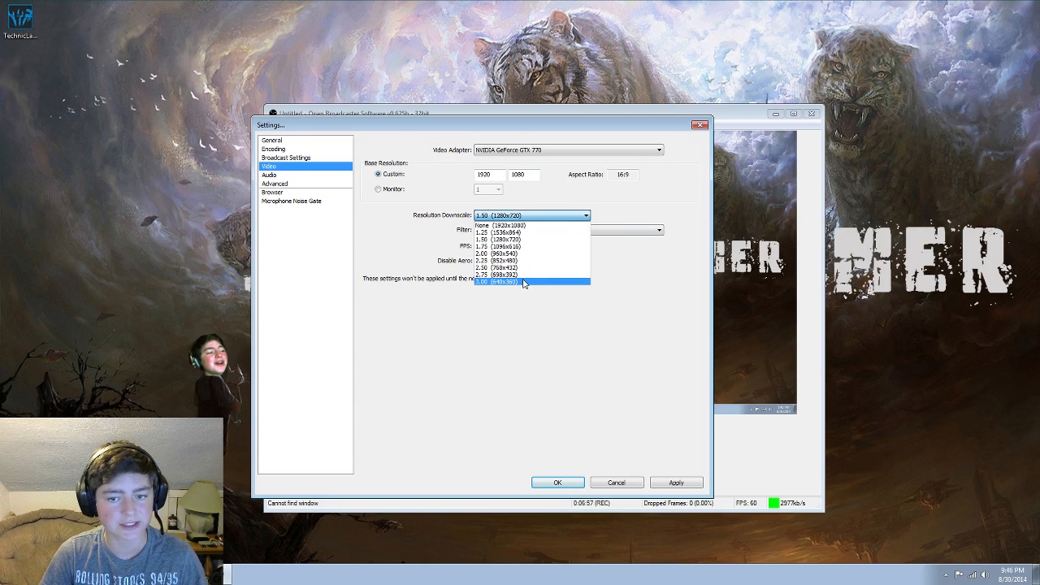
pyautogui.click(519, 239)
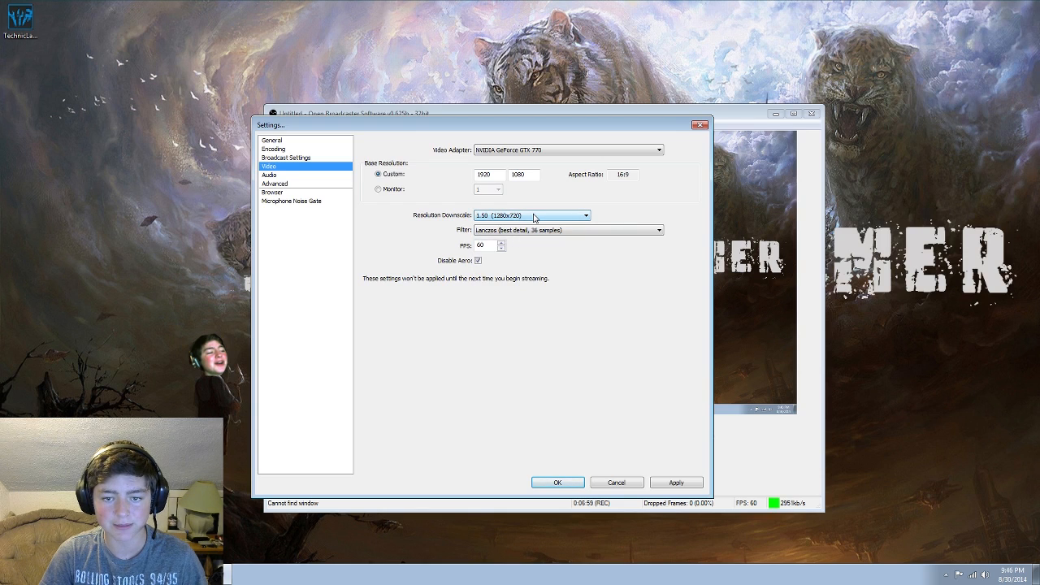
# - Set the downscale filter to Lanczos (best detail, 36 samples) and apply the video settings
pyautogui.click(542, 232)
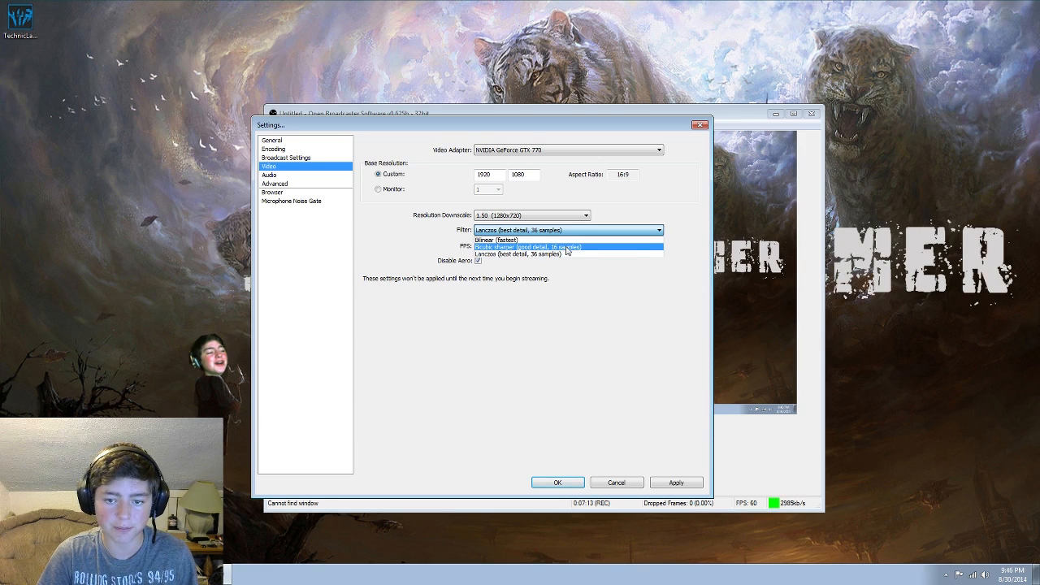
pyautogui.click(552, 254)
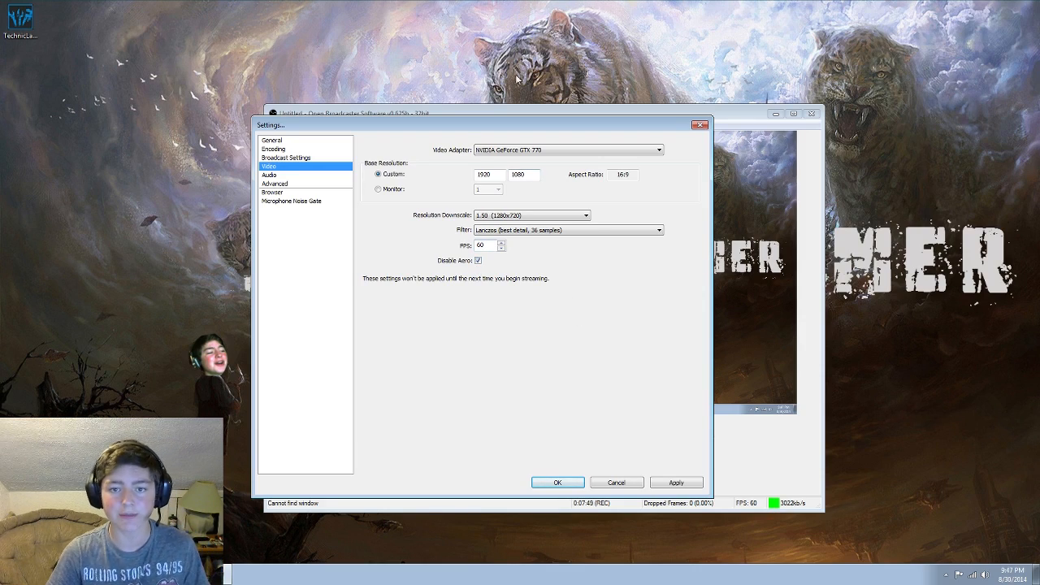
pyautogui.moveTo(526, 128); pyautogui.dragTo(413, 128)
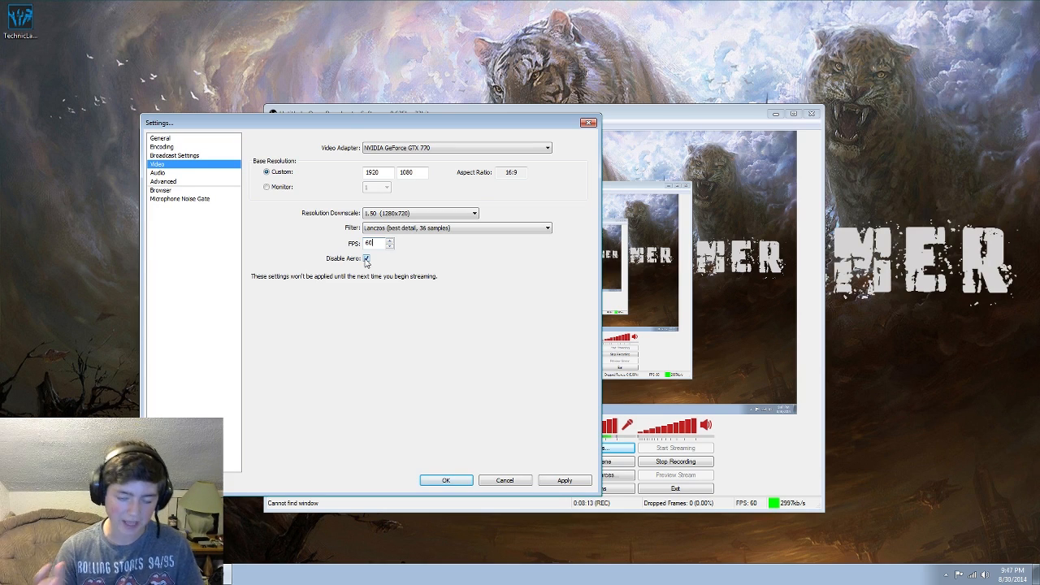
pyautogui.click(565, 480)
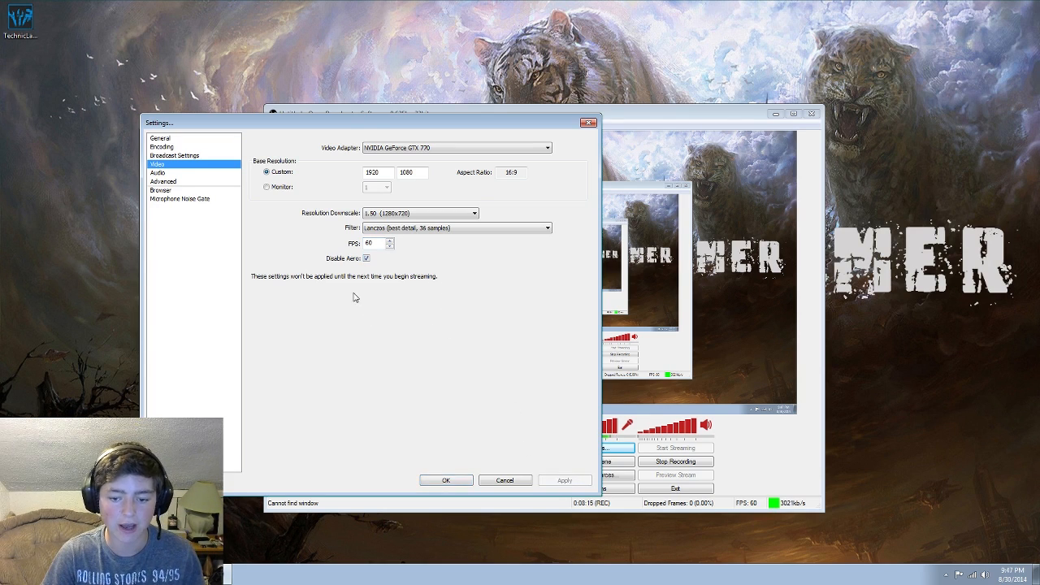
# - Open the audio settings and choose Speakers (2- Logitech G930 Headset) as the desktop audio device
pyautogui.click(157, 172)
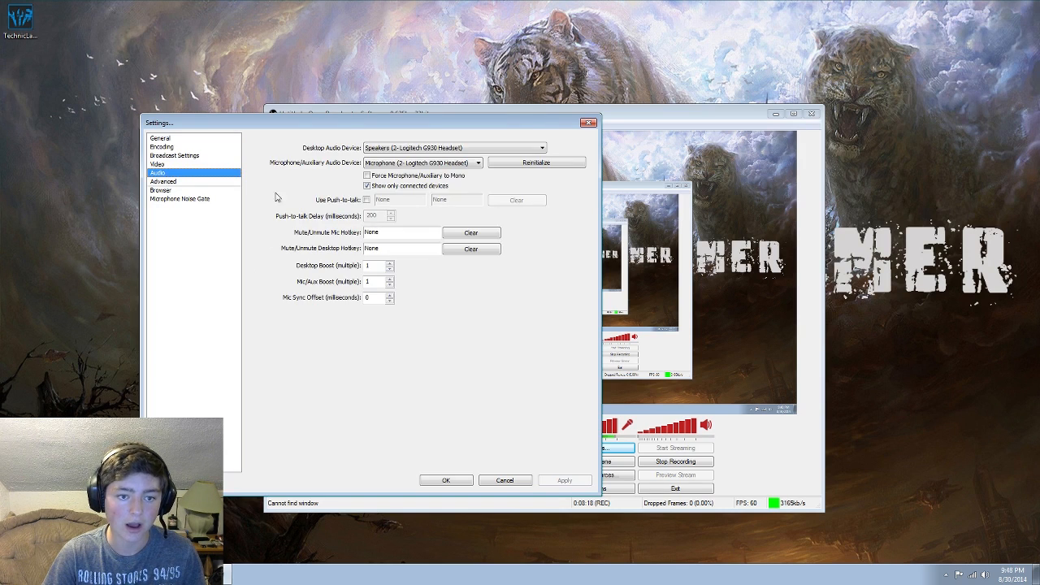
pyautogui.click(432, 150)
pyautogui.click(393, 151)
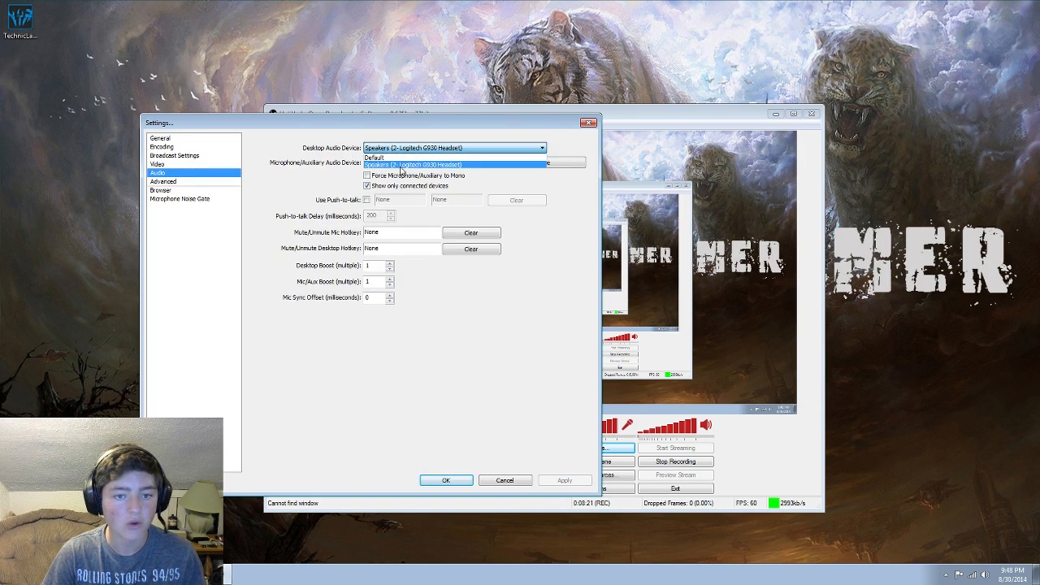
pyautogui.click(395, 152)
pyautogui.click(398, 164)
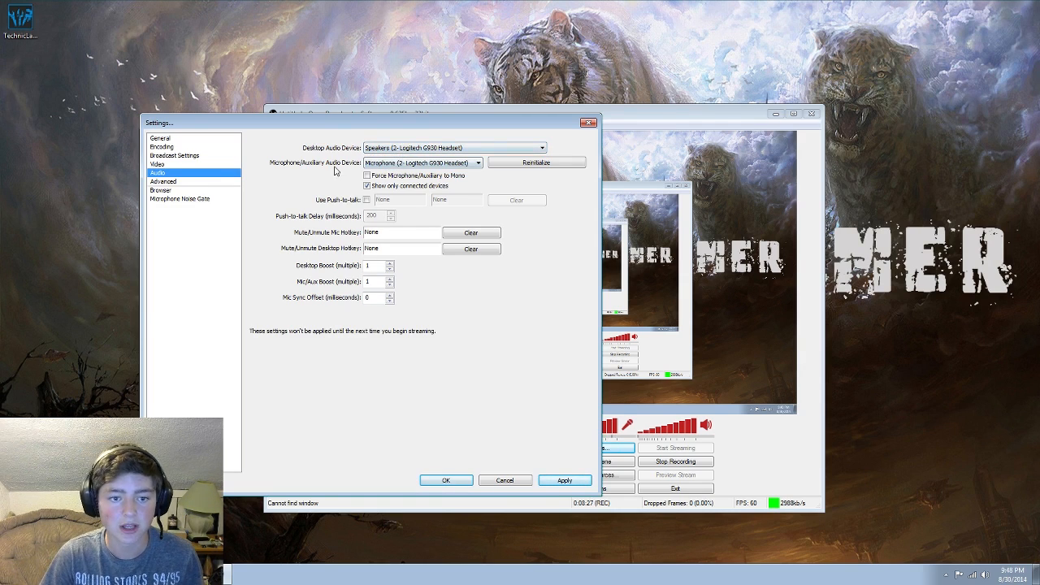
# - Set the microphone/auxiliary audio device to Microphone (2- Logitech G930 Headset)
pyautogui.click(398, 165)
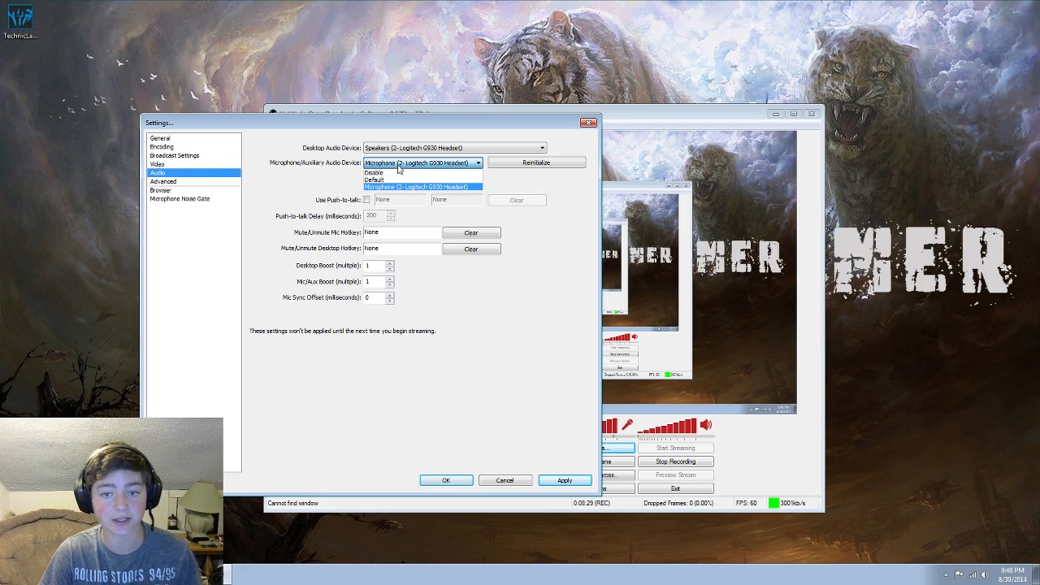
pyautogui.click(396, 167)
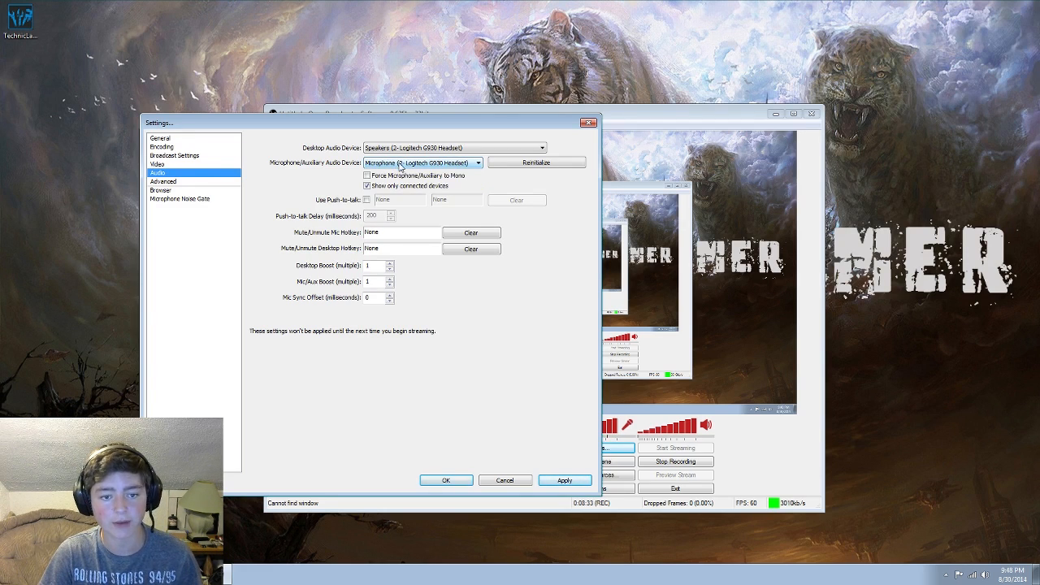
pyautogui.click(399, 165)
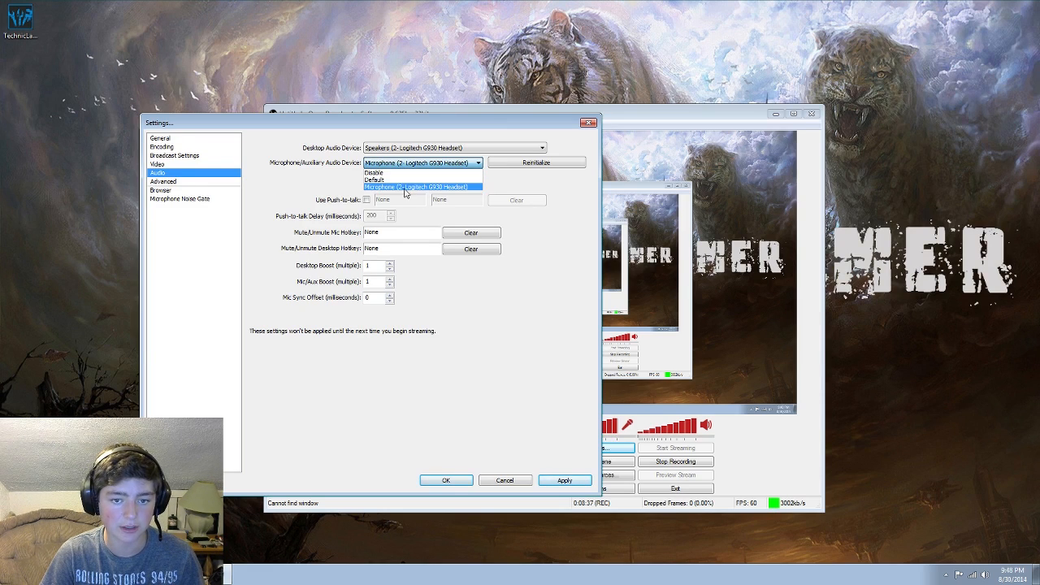
pyautogui.click(406, 187)
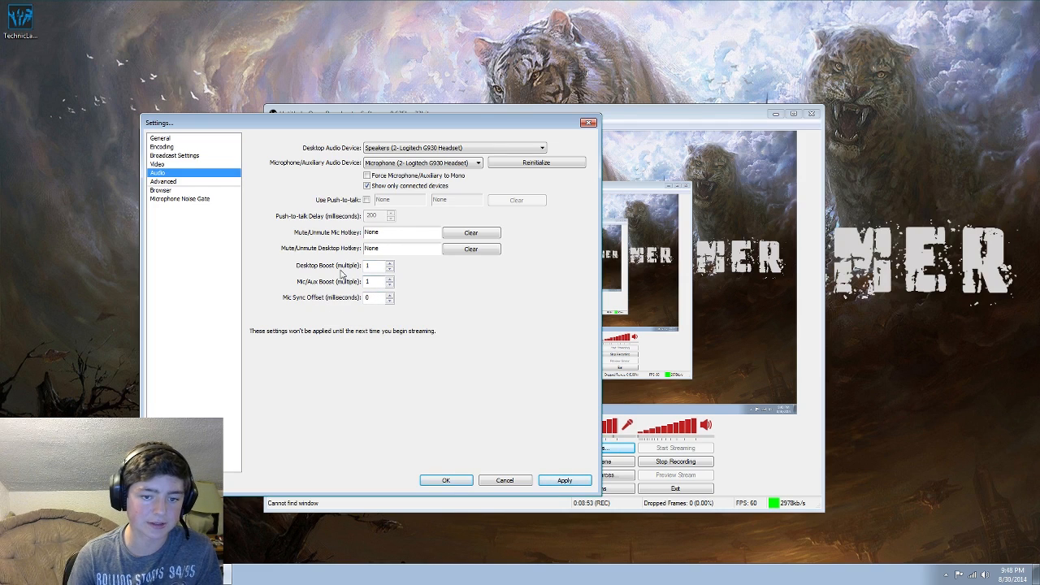
# - Review the advanced settings without altering them, and confirm and close the settings dialog
pyautogui.click(170, 181)
pyautogui.click(486, 325)
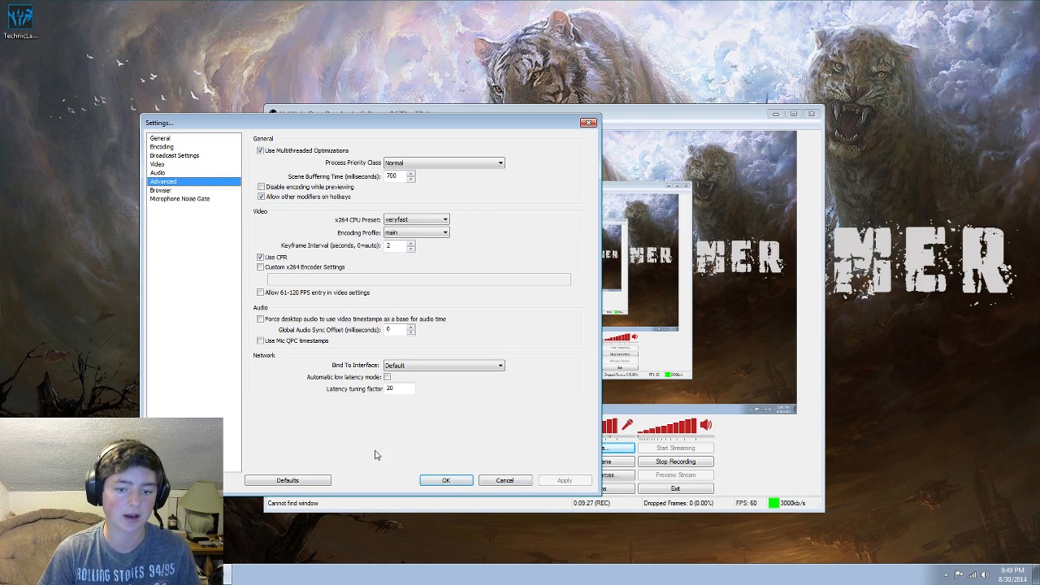
pyautogui.click(184, 156)
pyautogui.click(180, 182)
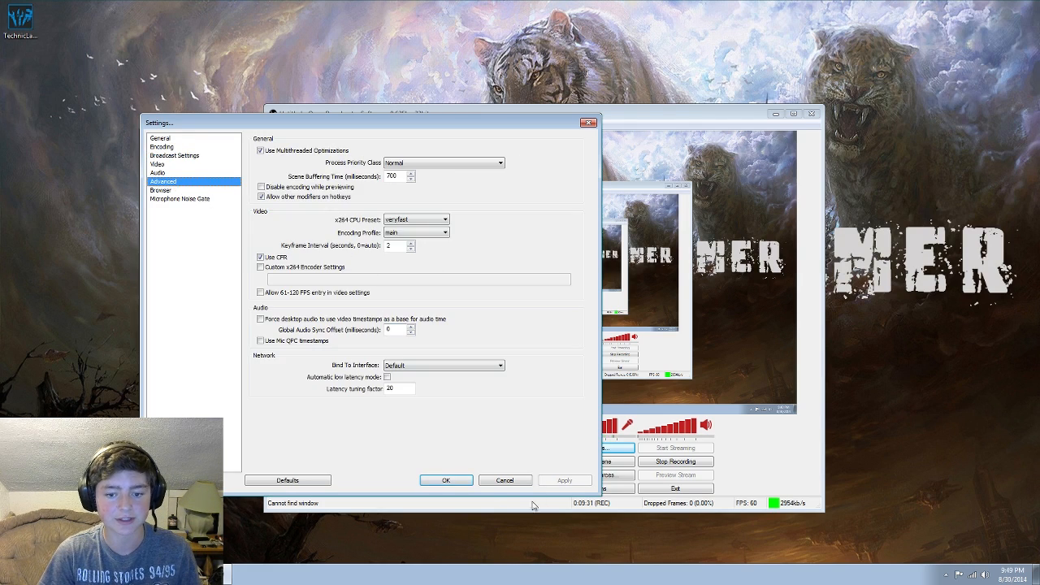
pyautogui.click(445, 481)
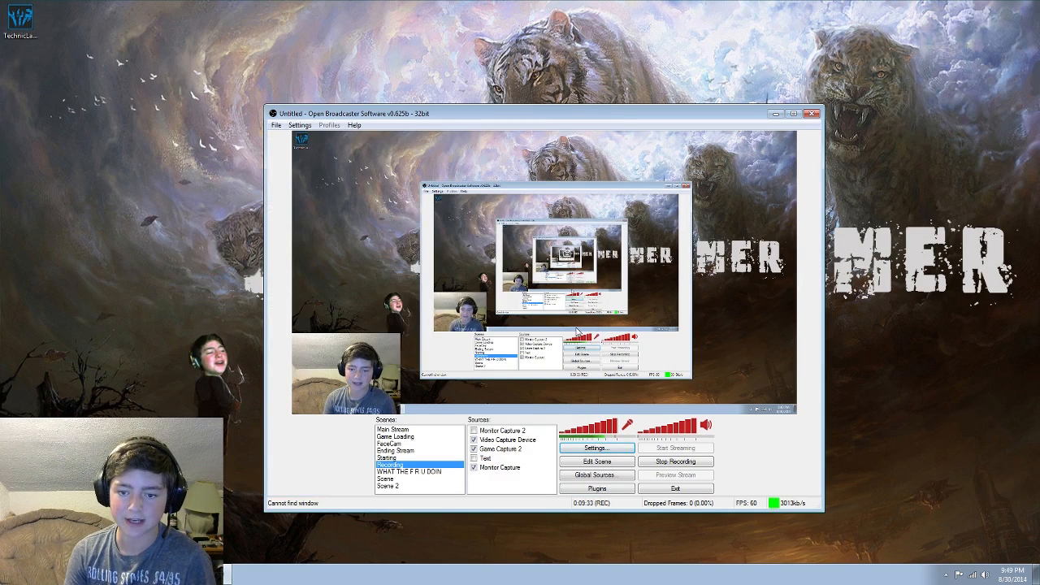
# - Remove the Text source from the Recording scene and confirm the deletion
pyautogui.click(487, 458)
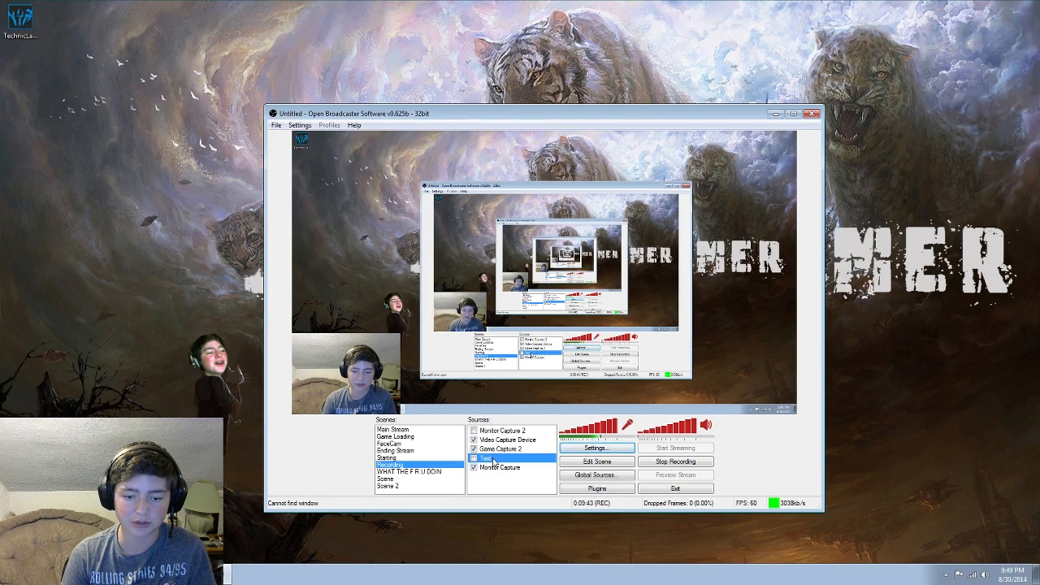
pyautogui.rightClick(492, 462)
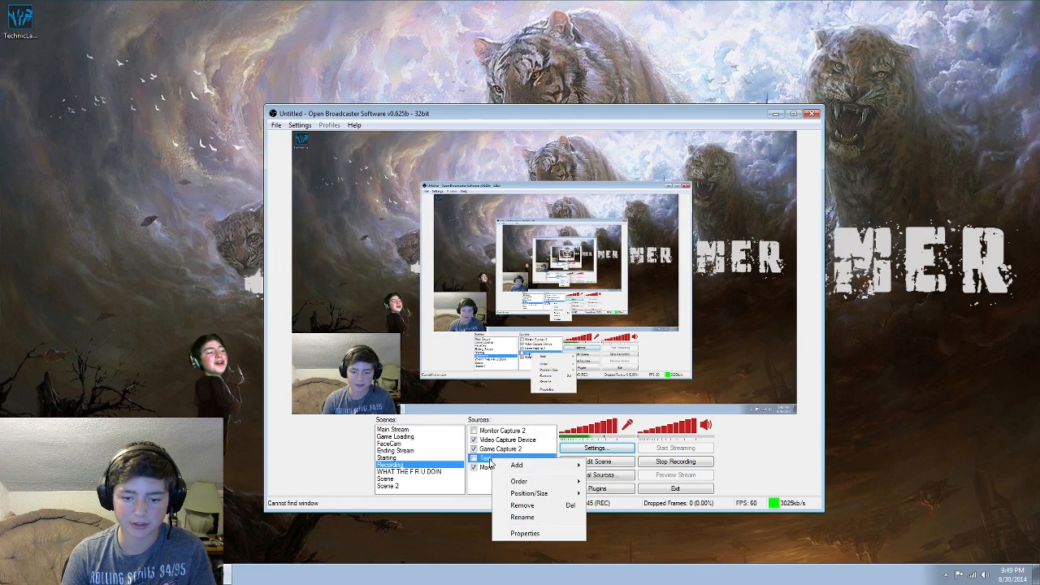
pyautogui.click(528, 506)
pyautogui.click(530, 324)
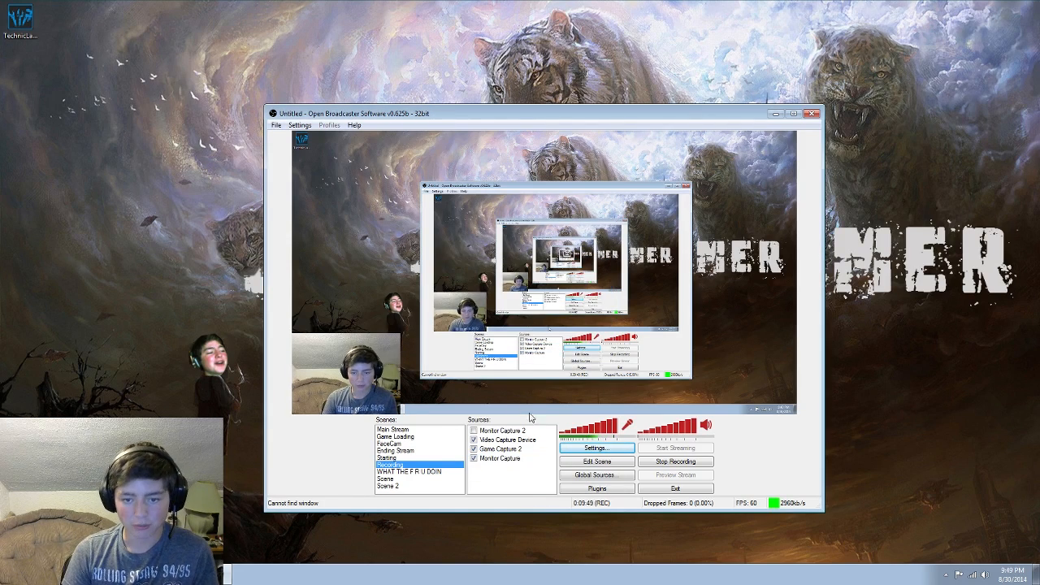
# - Add a source named Game Capture to the Recording scene, capturing the application [chrome]: Videos - YouTube - Google Chrome
pyautogui.rightClick(488, 479)
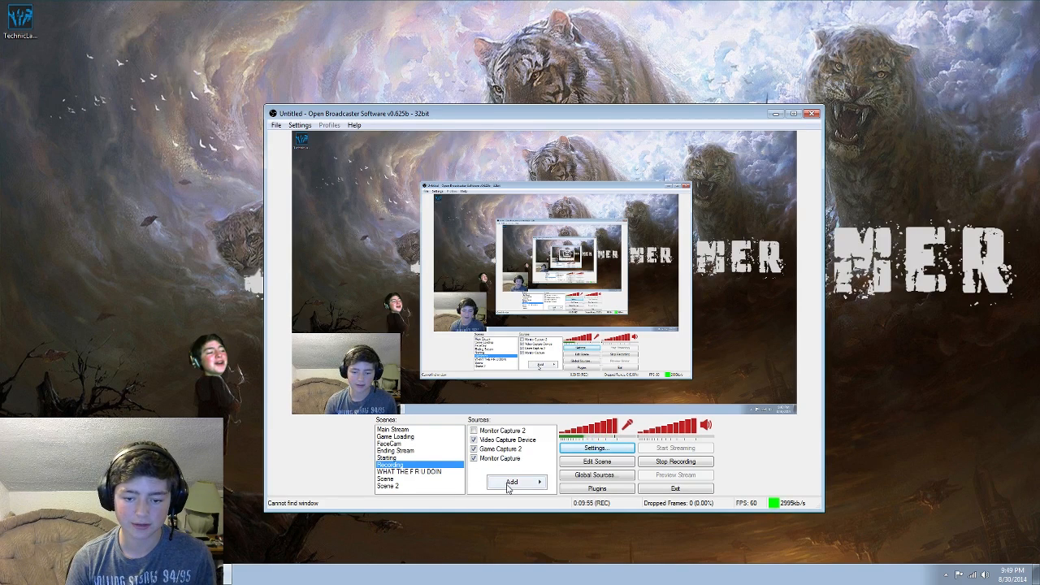
pyautogui.moveTo(527, 482)
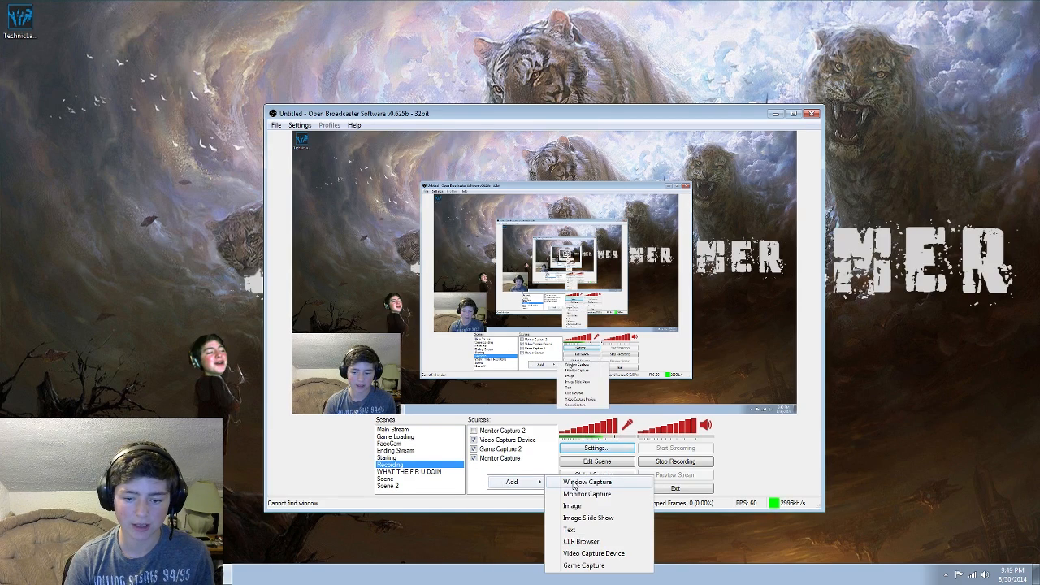
pyautogui.click(573, 566)
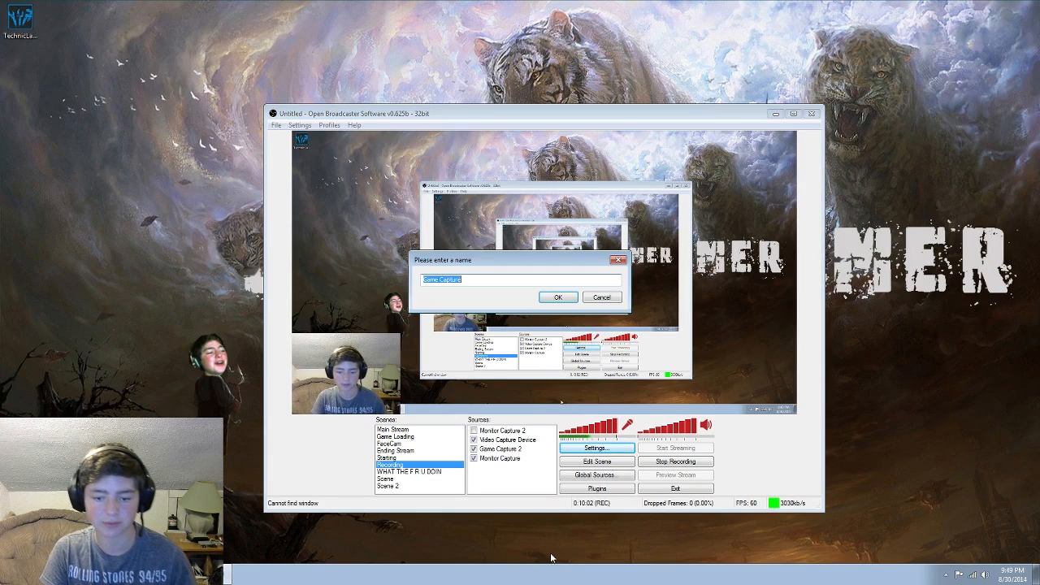
pyautogui.click(559, 299)
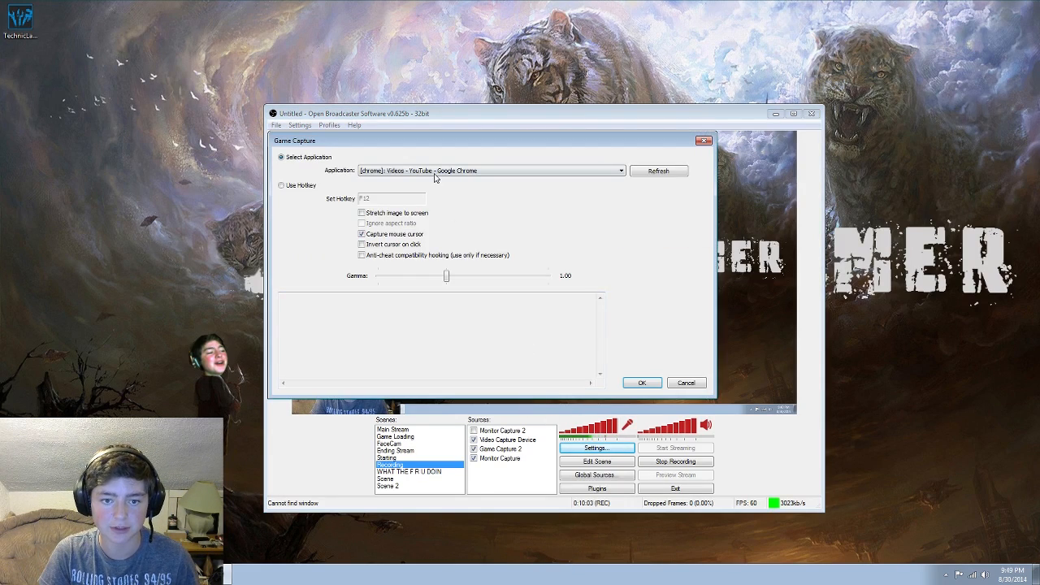
pyautogui.click(436, 174)
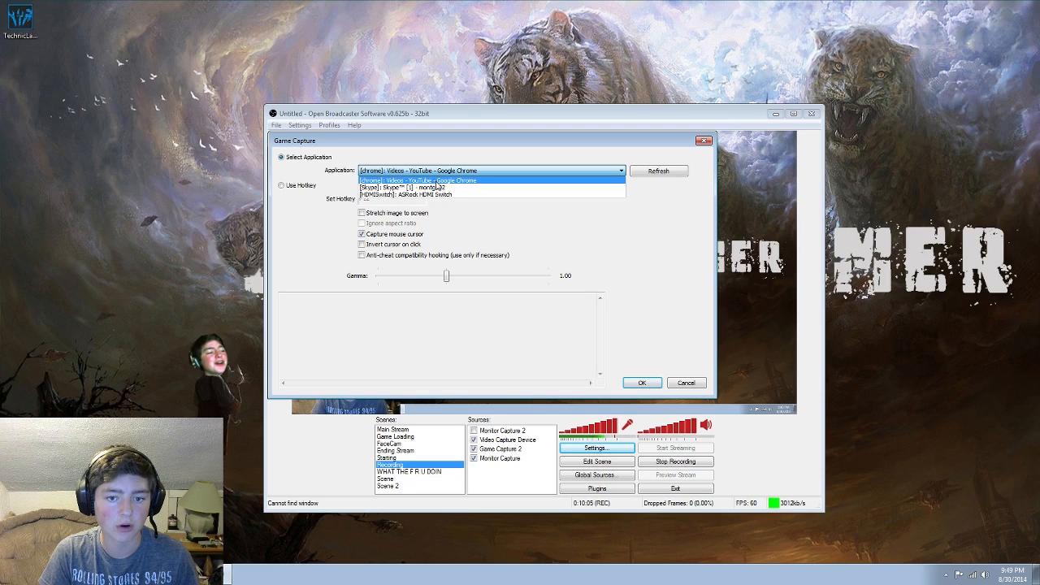
pyautogui.click(436, 179)
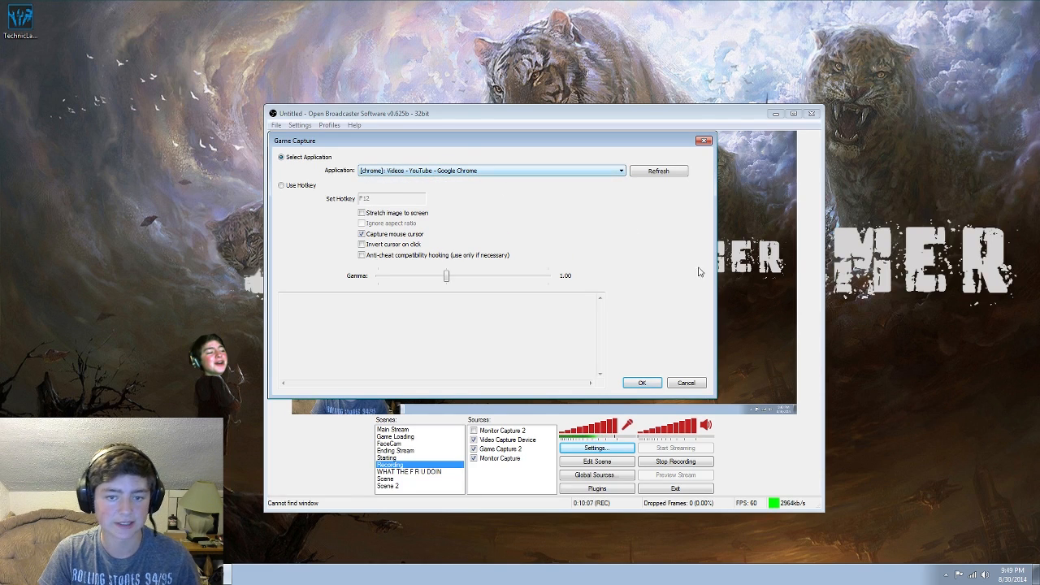
pyautogui.click(640, 382)
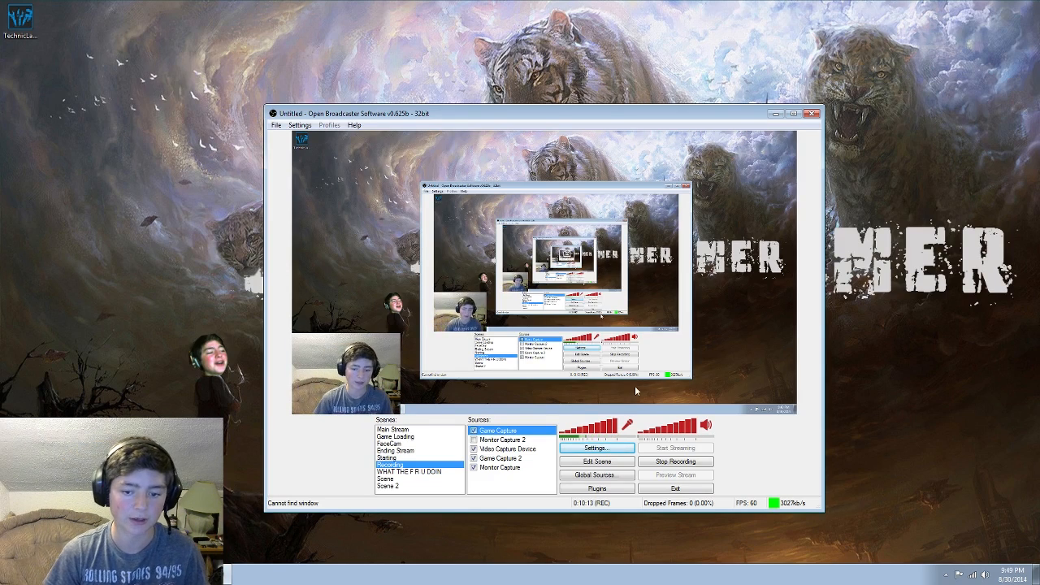
# - Delete the newly added Game Capture source from the Recording scene and confirm the deletion
pyautogui.rightClick(491, 436)
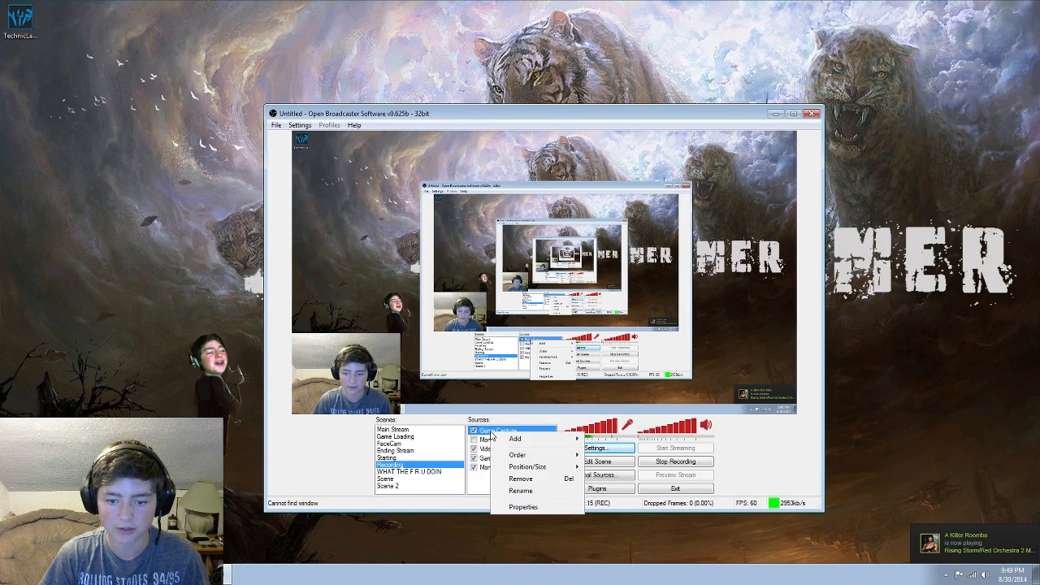
pyautogui.click(512, 485)
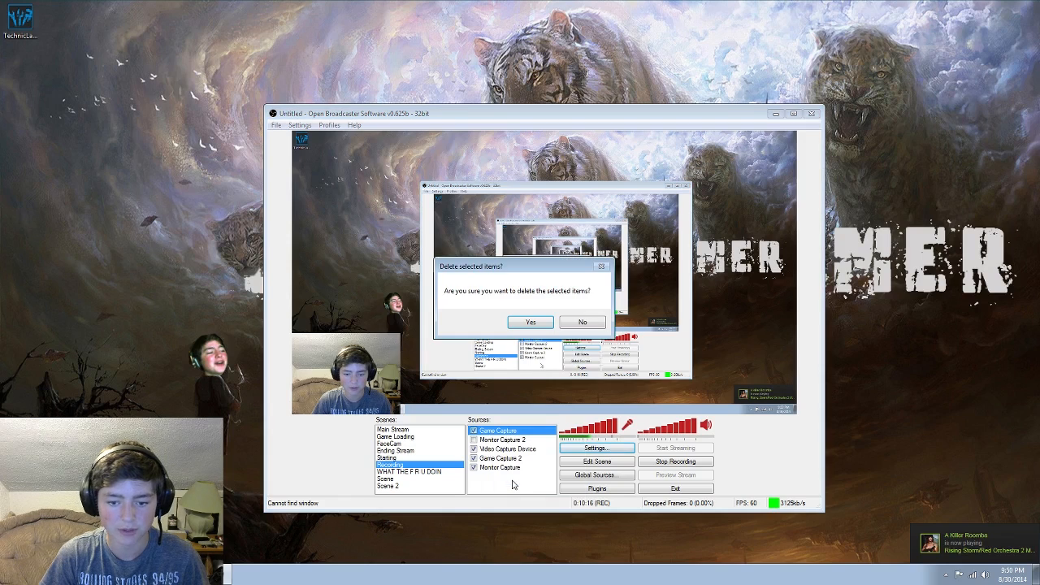
pyautogui.click(532, 322)
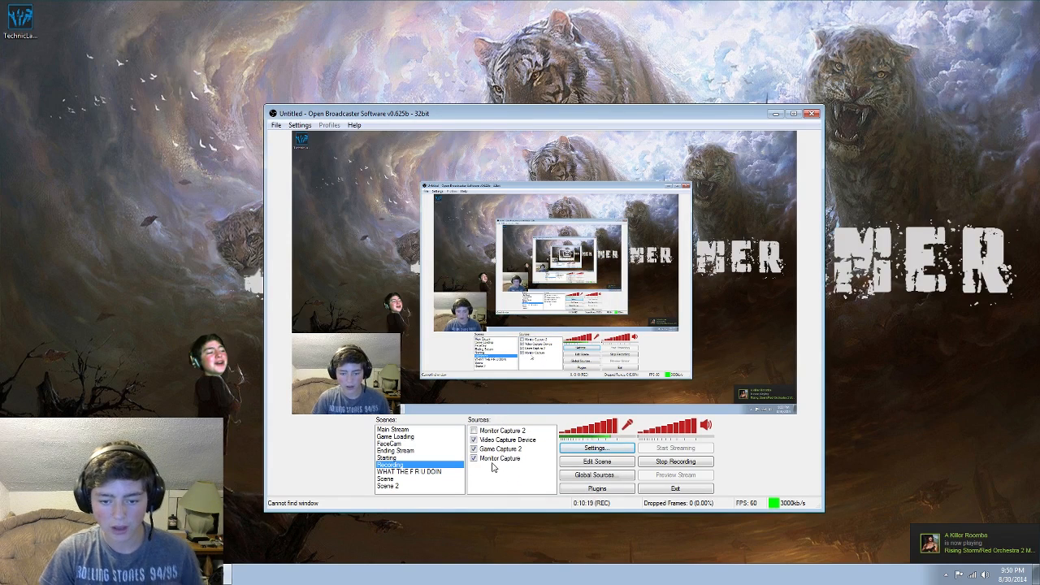
# - Open the Video Capture Device source's settings and enable a custom resolution of 1280x720
pyautogui.click(486, 441)
pyautogui.rightClick(490, 475)
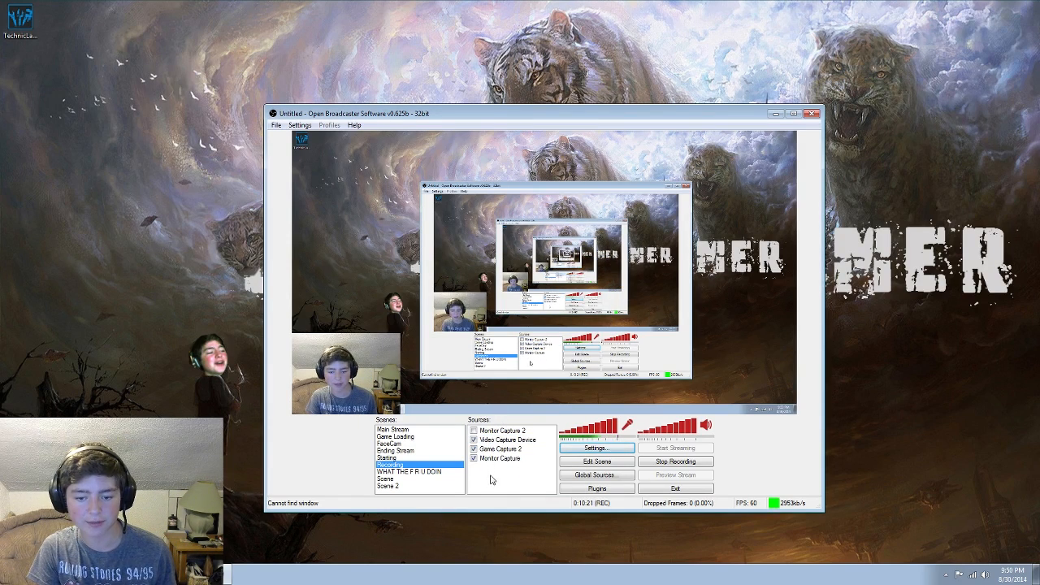
pyautogui.click(495, 440)
pyautogui.doubleClick(495, 439)
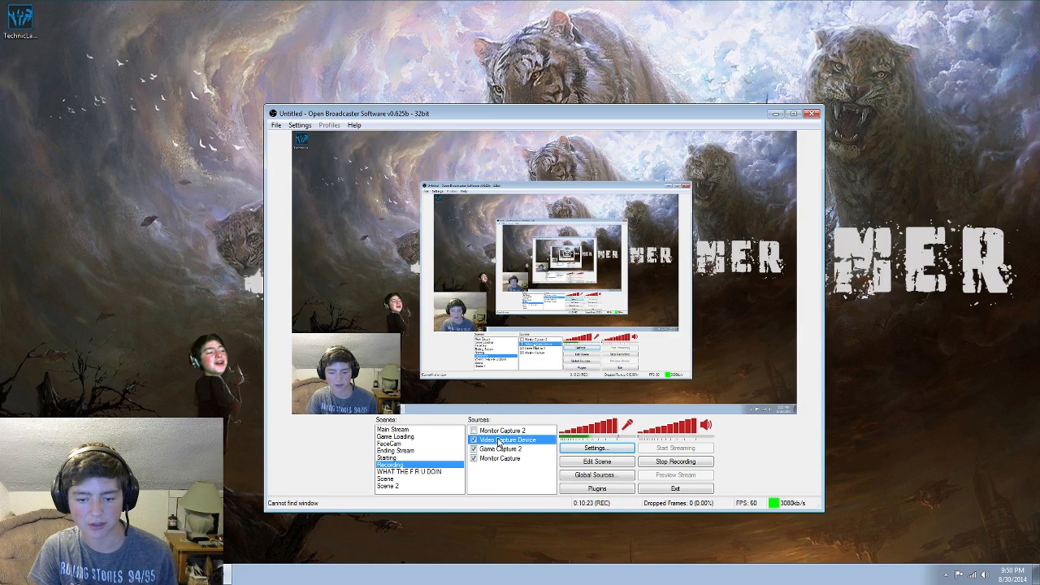
pyautogui.moveTo(489, 141); pyautogui.dragTo(587, 140)
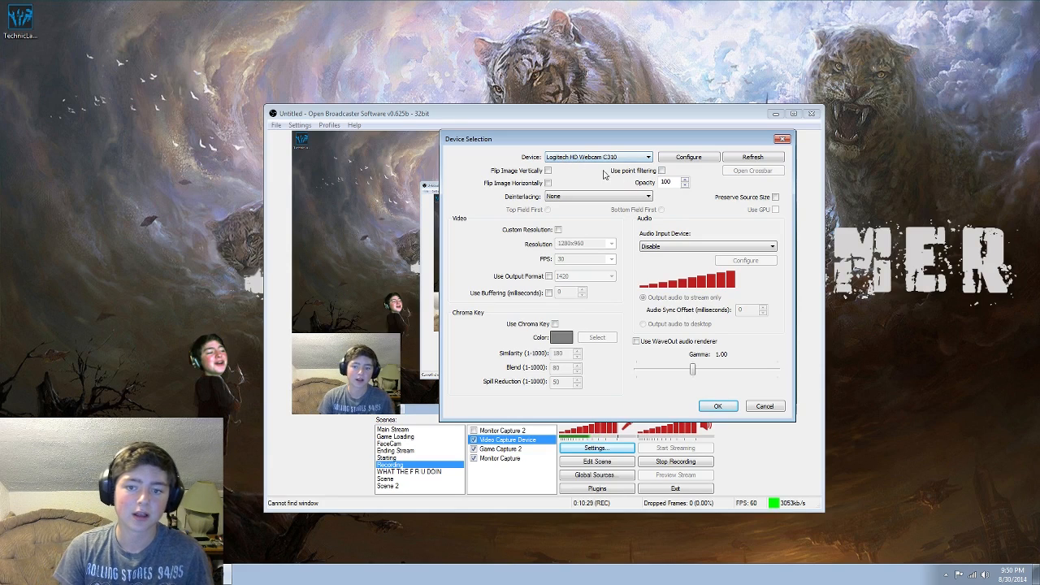
pyautogui.click(558, 230)
pyautogui.click(611, 245)
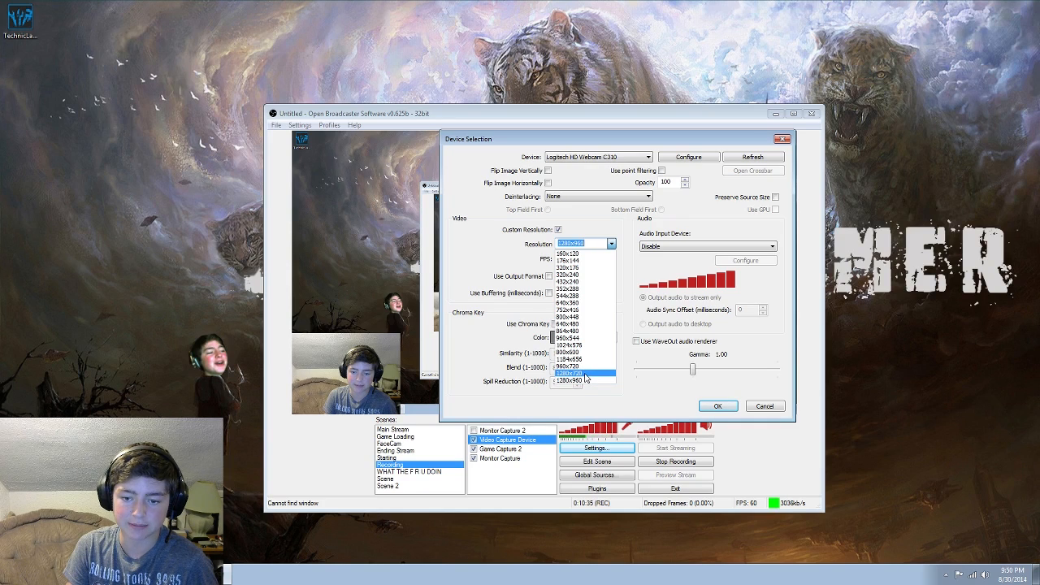
pyautogui.click(581, 373)
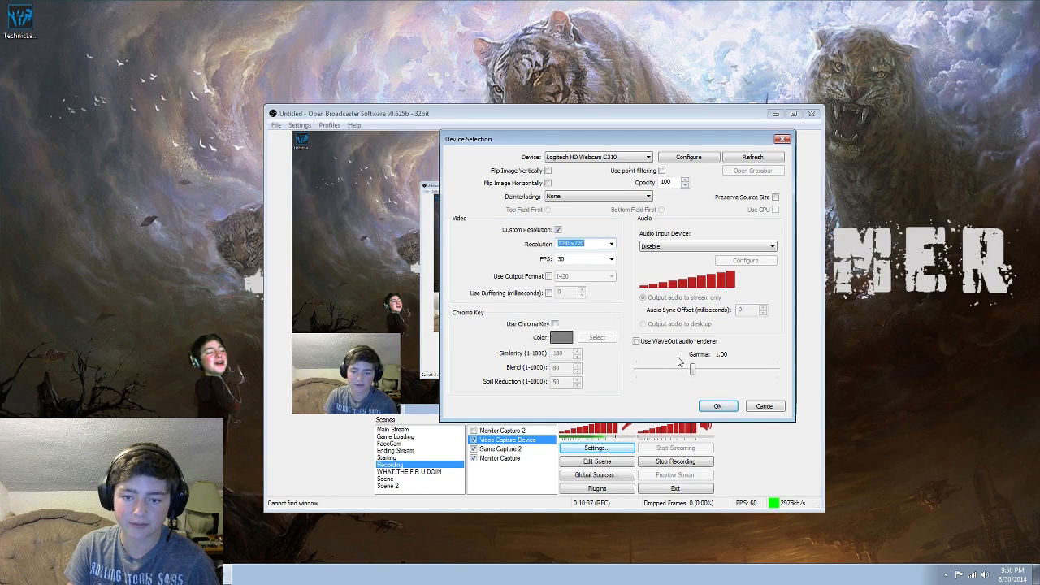
# - Try chroma keying the webcam with a color picked from its image in the preview, and disable chroma key again
pyautogui.click(555, 324)
pyautogui.click(555, 324)
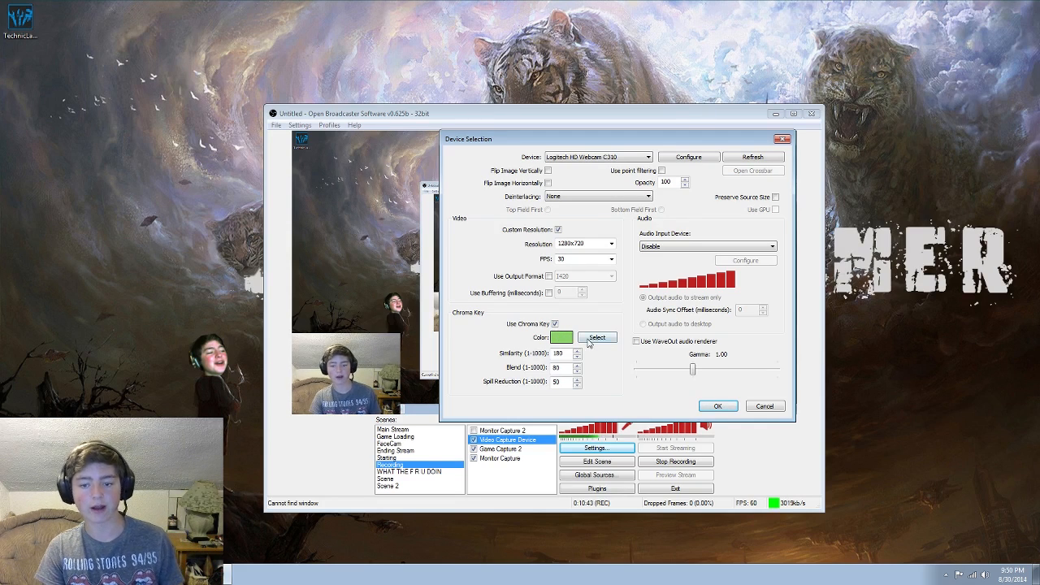
pyautogui.click(591, 339)
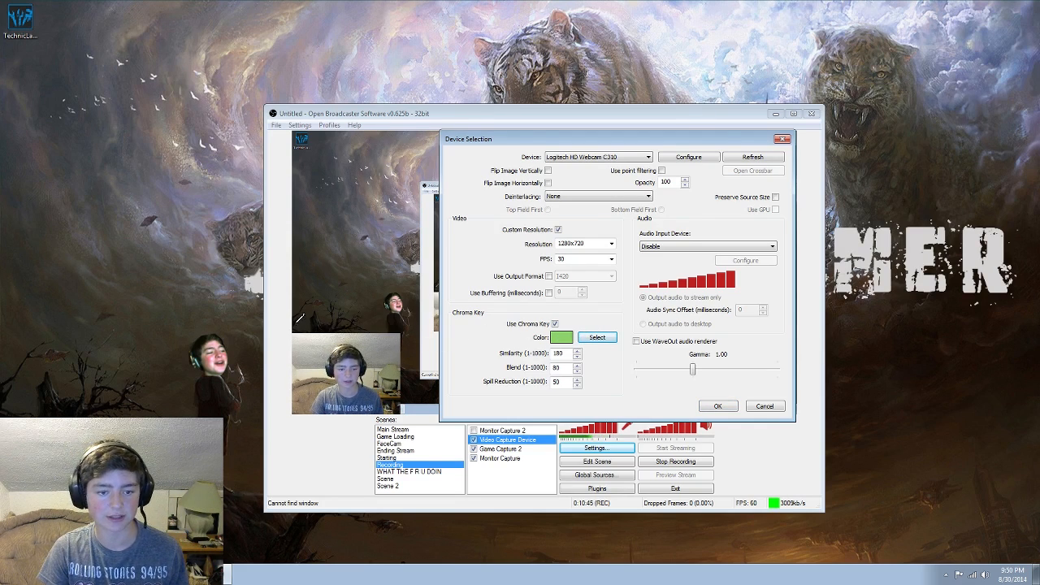
pyautogui.click(345, 382)
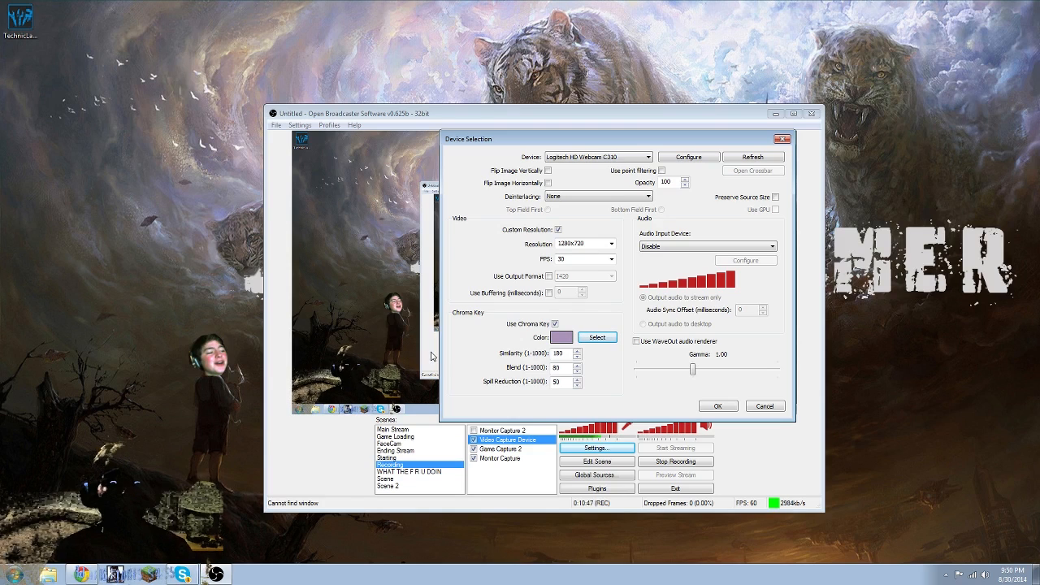
pyautogui.click(554, 324)
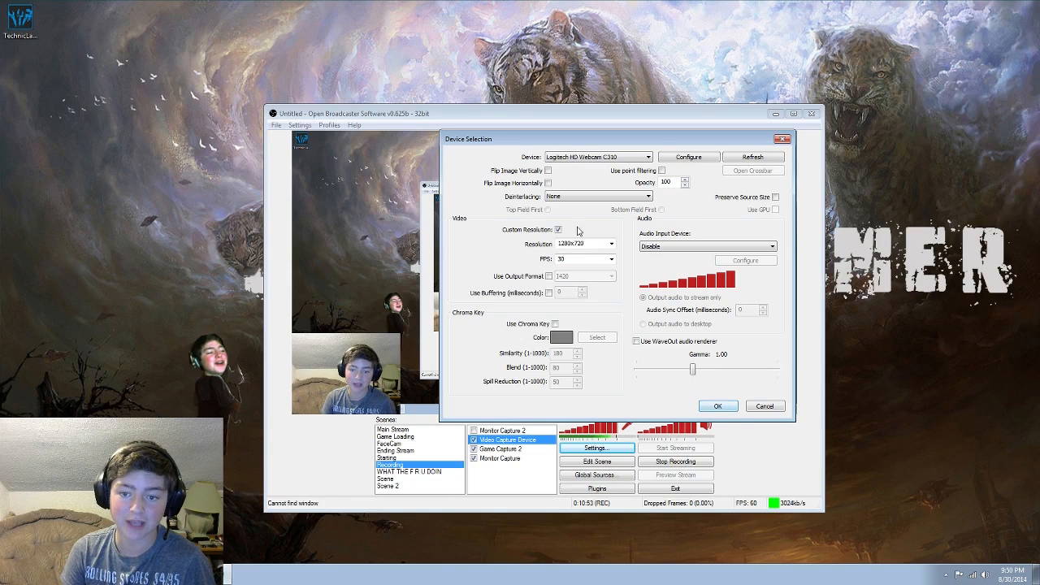
# - Confirm the webcam settings with 30 FPS, and move the webcam image down into the scene's lower-left corner
pyautogui.click(609, 259)
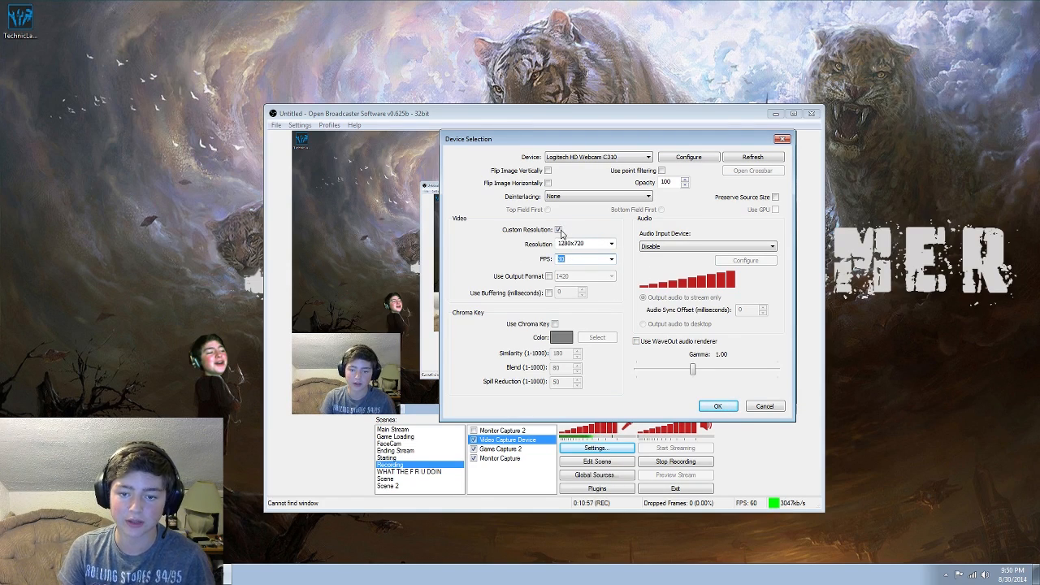
pyautogui.click(715, 405)
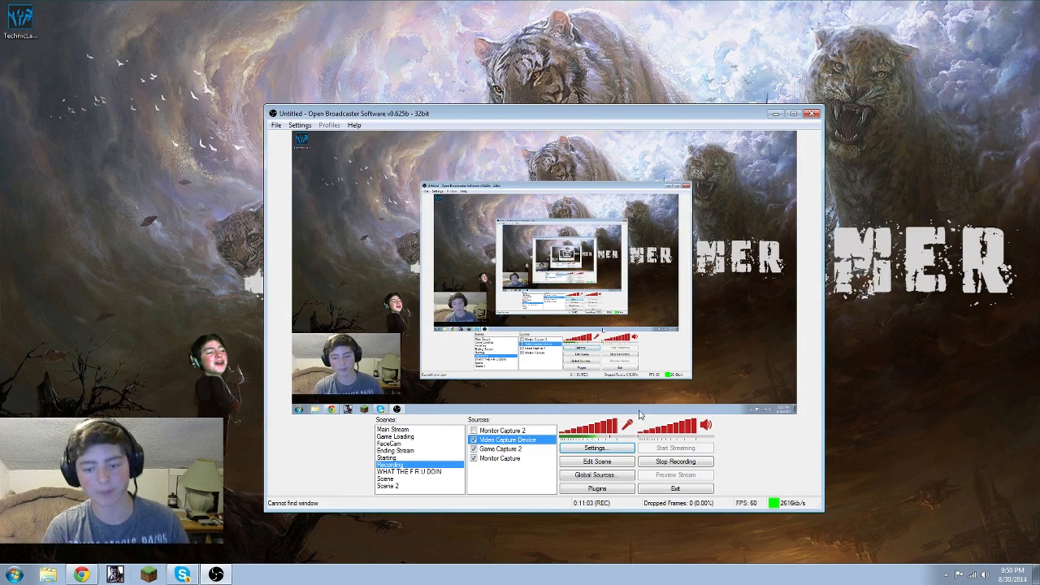
pyautogui.click(597, 461)
pyautogui.click(343, 377)
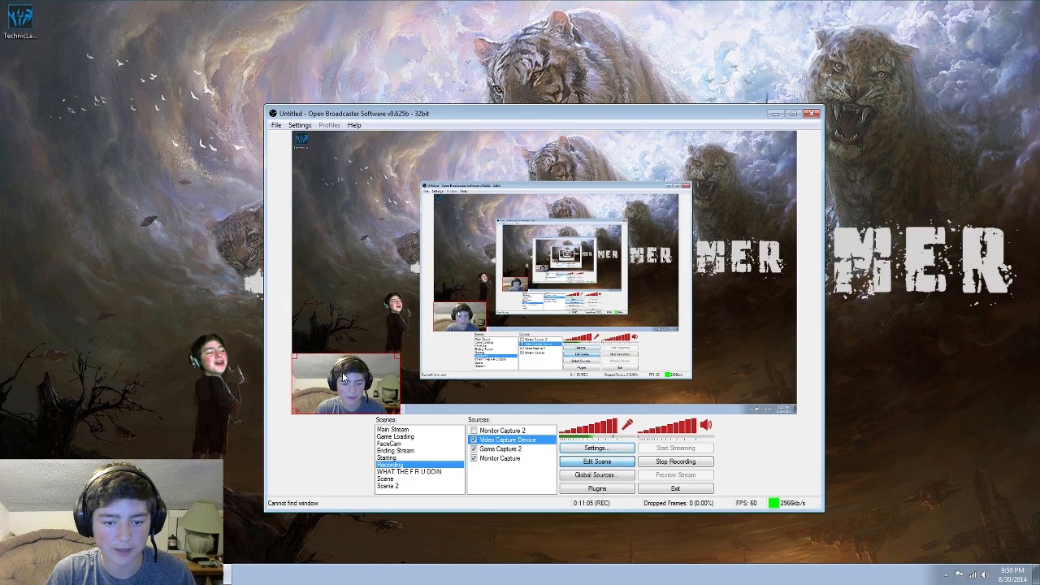
pyautogui.click(581, 463)
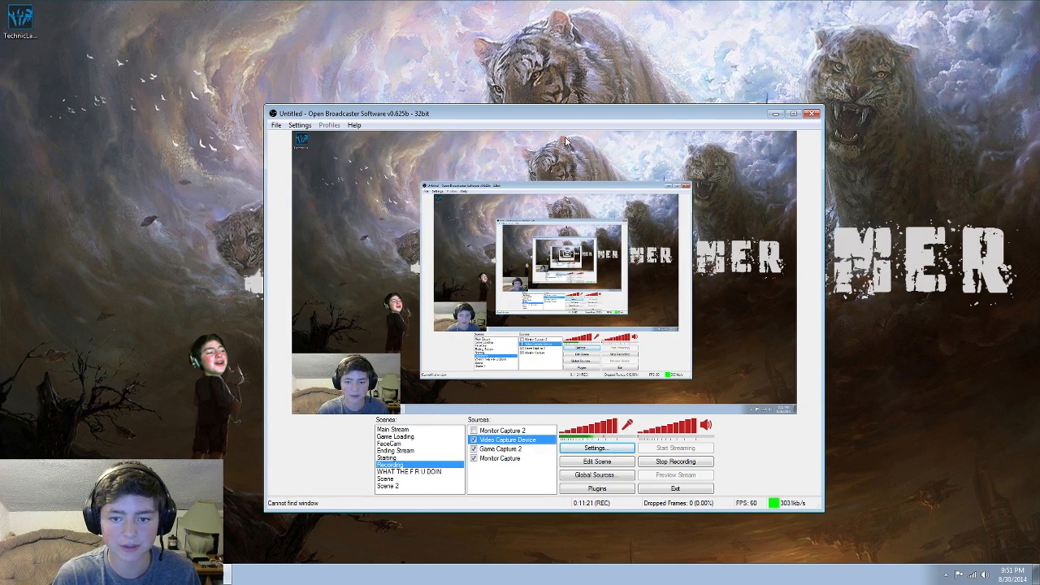
# - Examine the options for a new Image source and a new Image Slide Show source, cancelling both
pyautogui.moveTo(576, 114); pyautogui.dragTo(619, 107)
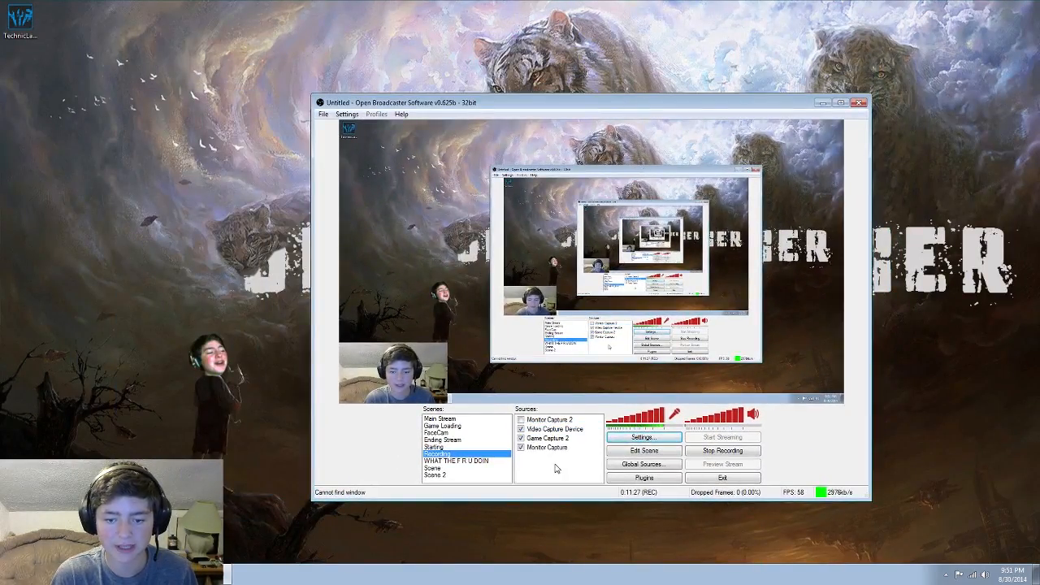
pyautogui.rightClick(524, 466)
pyautogui.moveTo(569, 473)
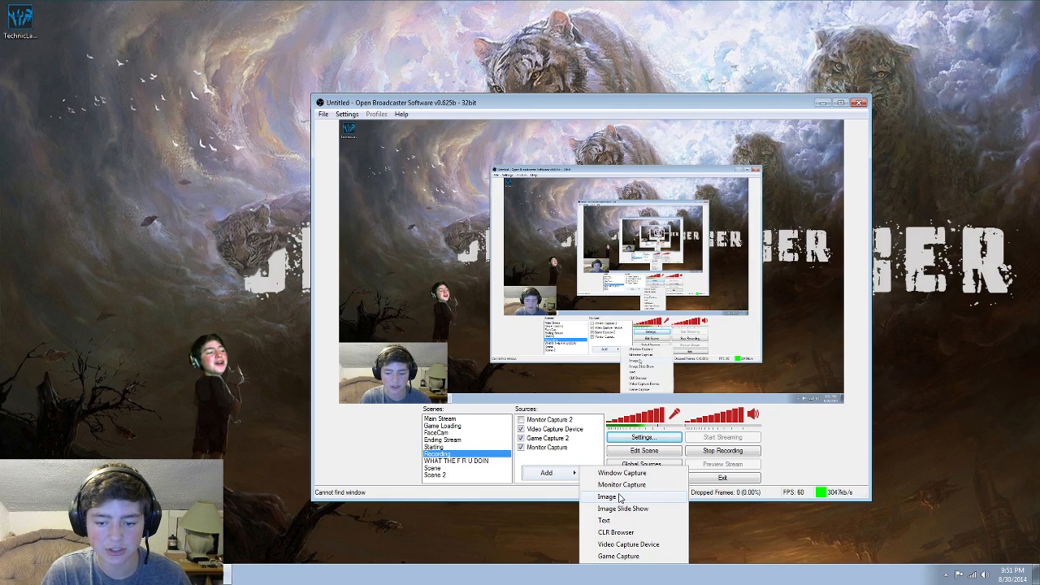
pyautogui.click(620, 498)
pyautogui.click(561, 297)
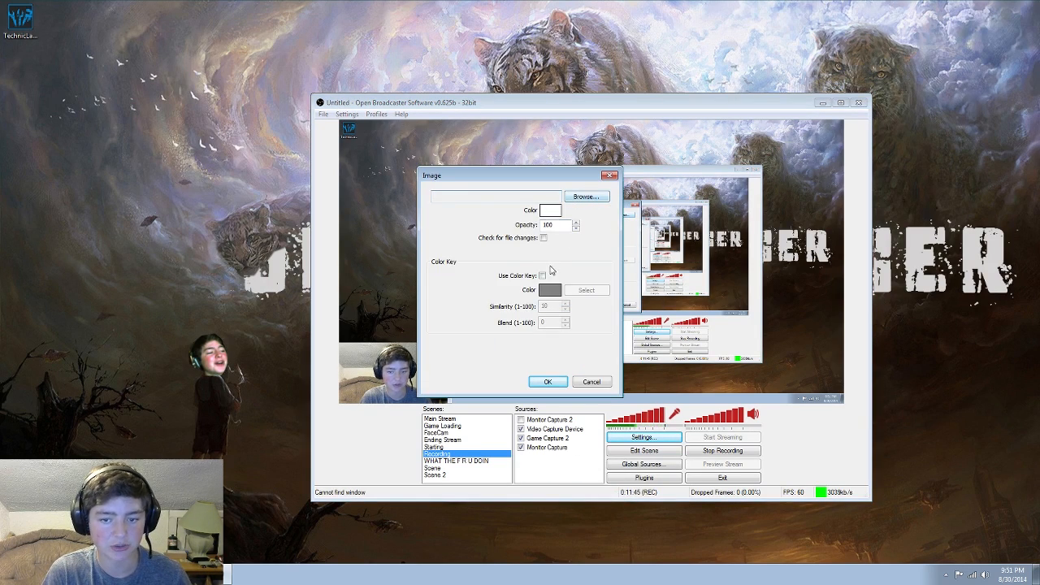
pyautogui.click(610, 175)
pyautogui.rightClick(567, 470)
pyautogui.moveTo(584, 476)
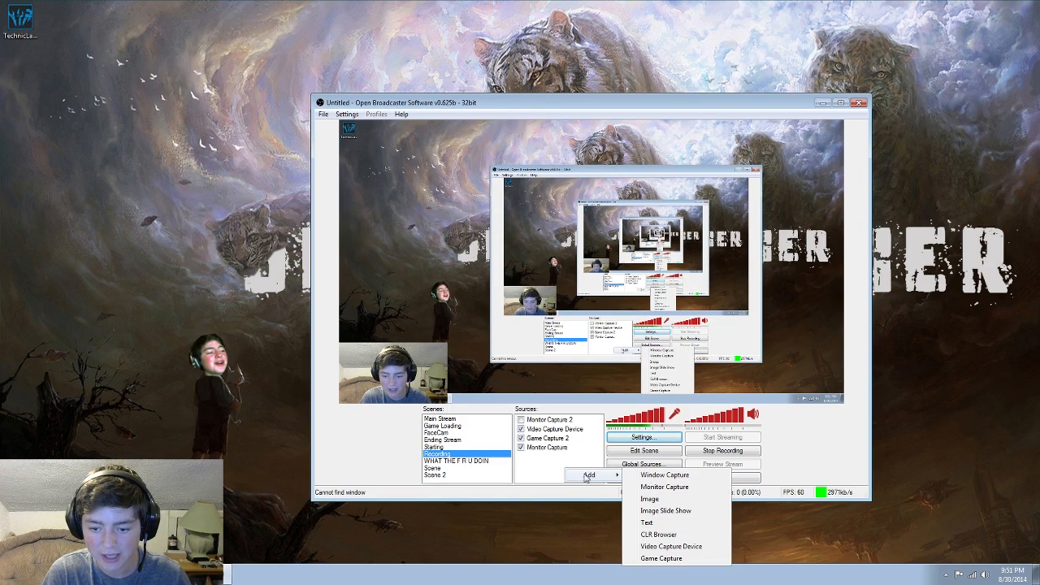
pyautogui.click(659, 536)
pyautogui.click(568, 295)
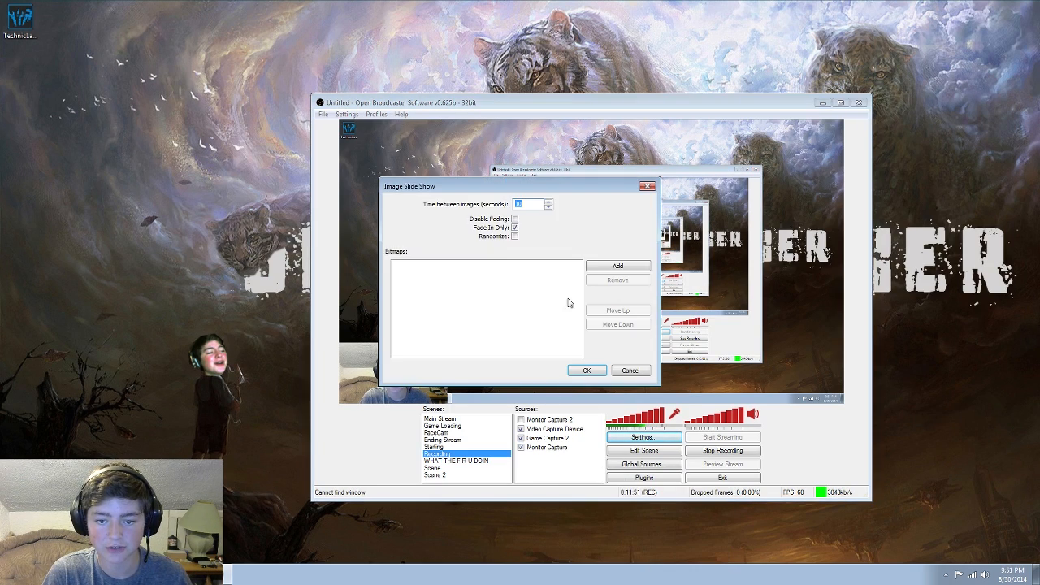
pyautogui.click(514, 229)
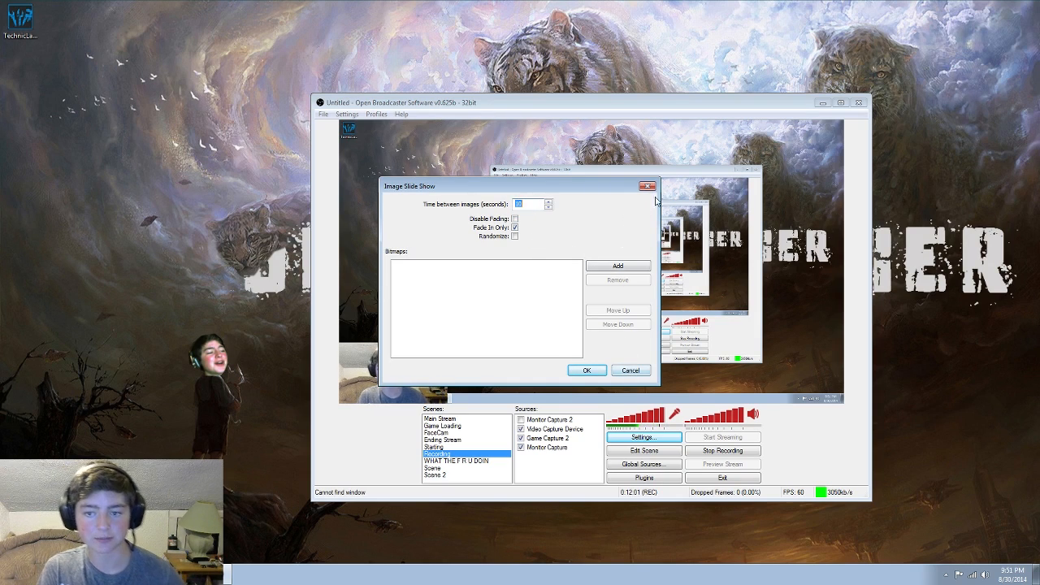
pyautogui.click(630, 371)
# - Add a Text source named Text to the Recording scene and enter a short greeting with the streamer's first name
pyautogui.rightClick(566, 472)
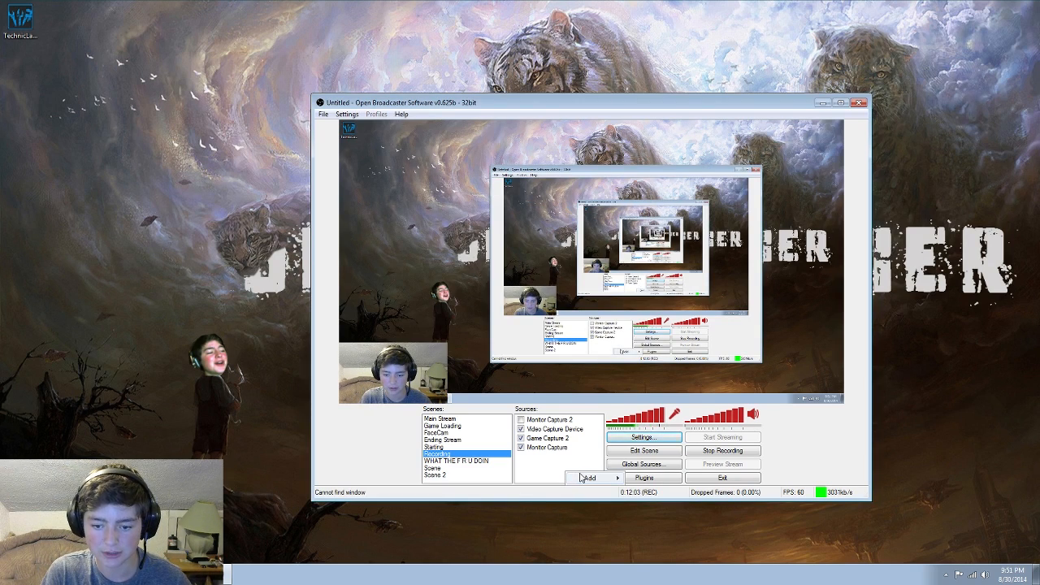
pyautogui.moveTo(589, 478)
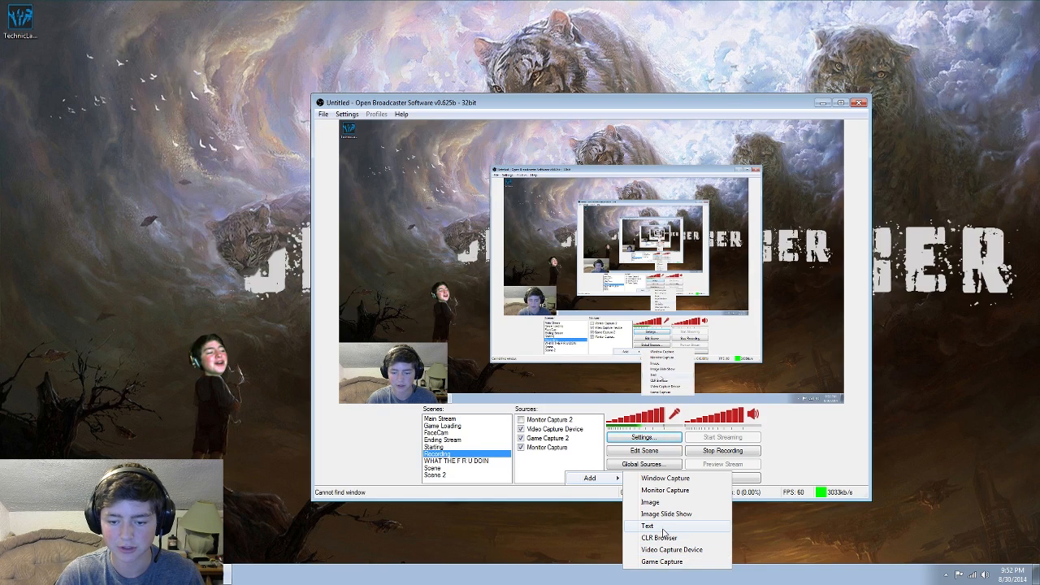
pyautogui.click(663, 529)
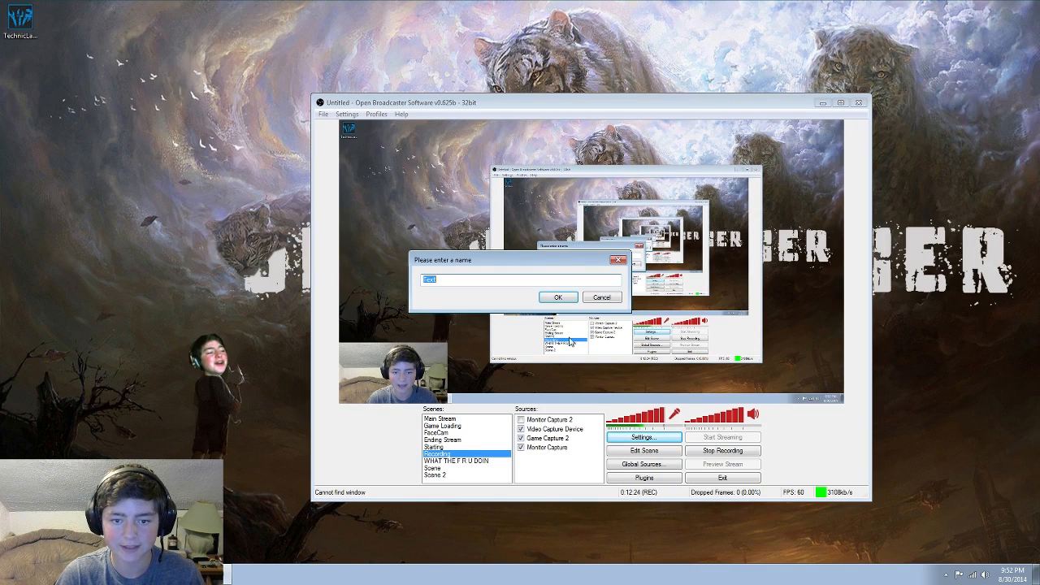
pyautogui.click(560, 297)
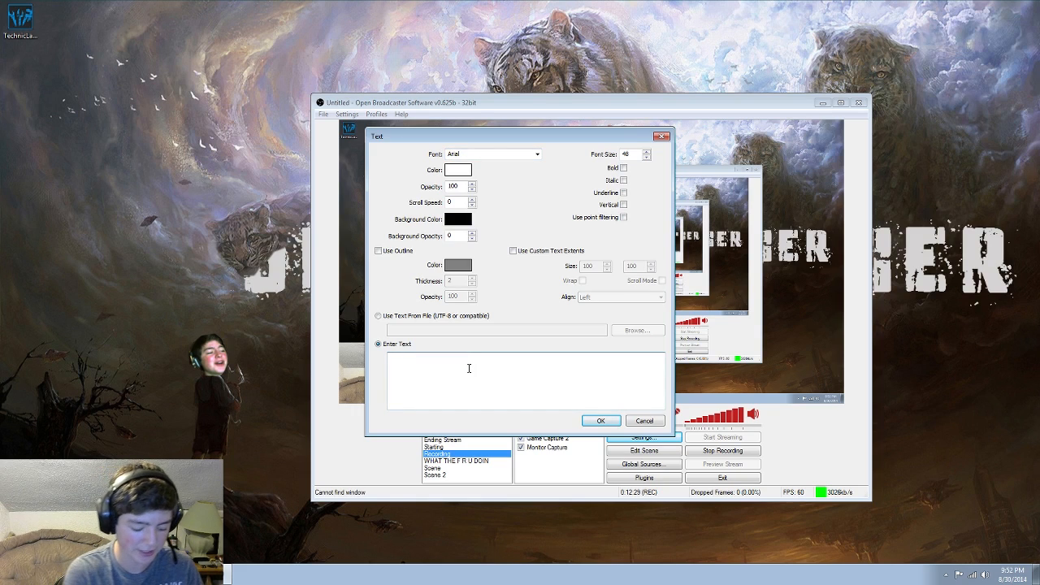
pyautogui.write('HI IM GABE')
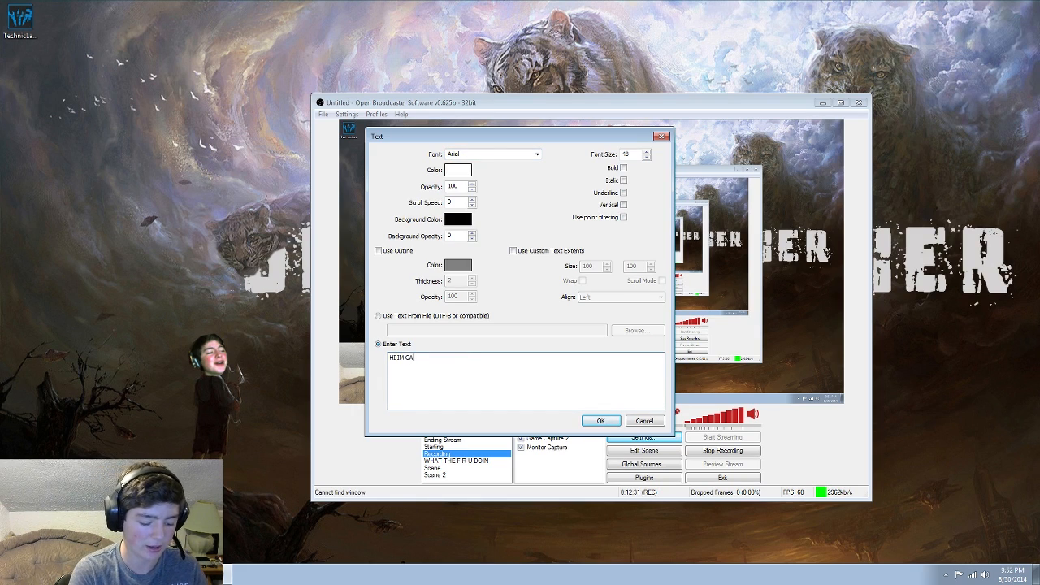
# - Format the greeting text in black, bold Comic Sans MS at font size 200
pyautogui.click(459, 170)
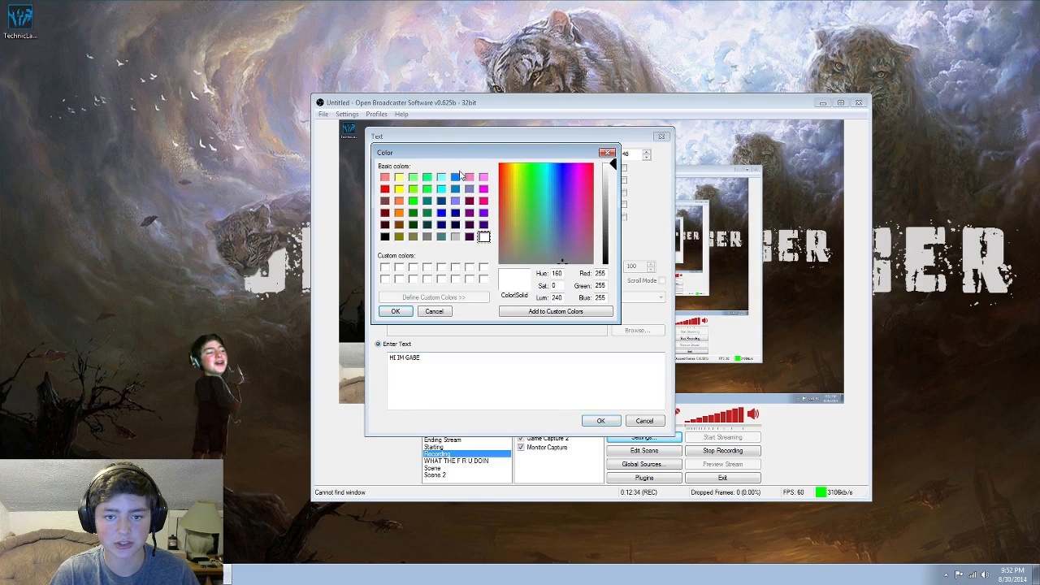
pyautogui.click(384, 236)
pyautogui.click(394, 311)
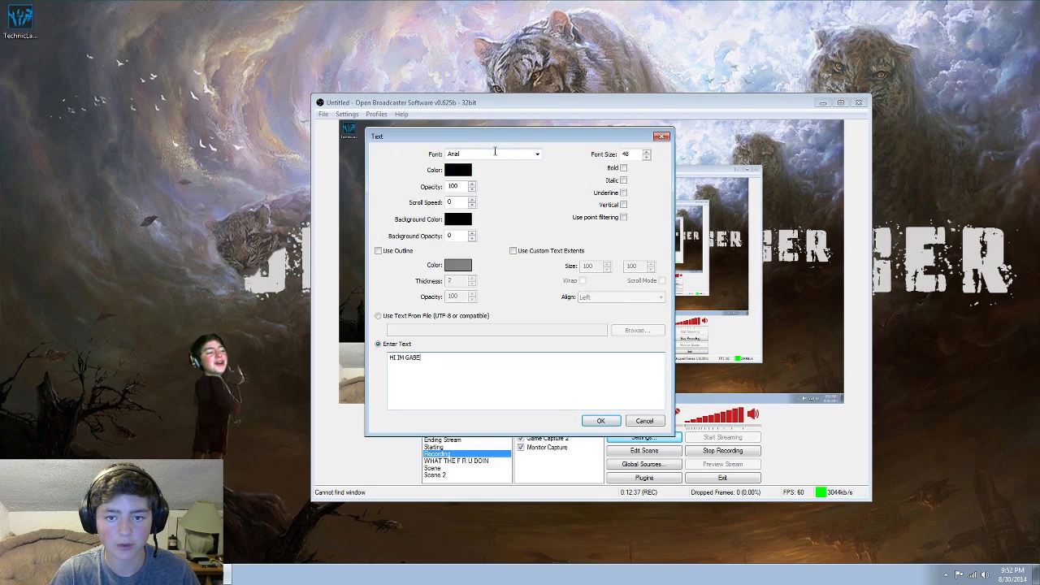
pyautogui.click(536, 156)
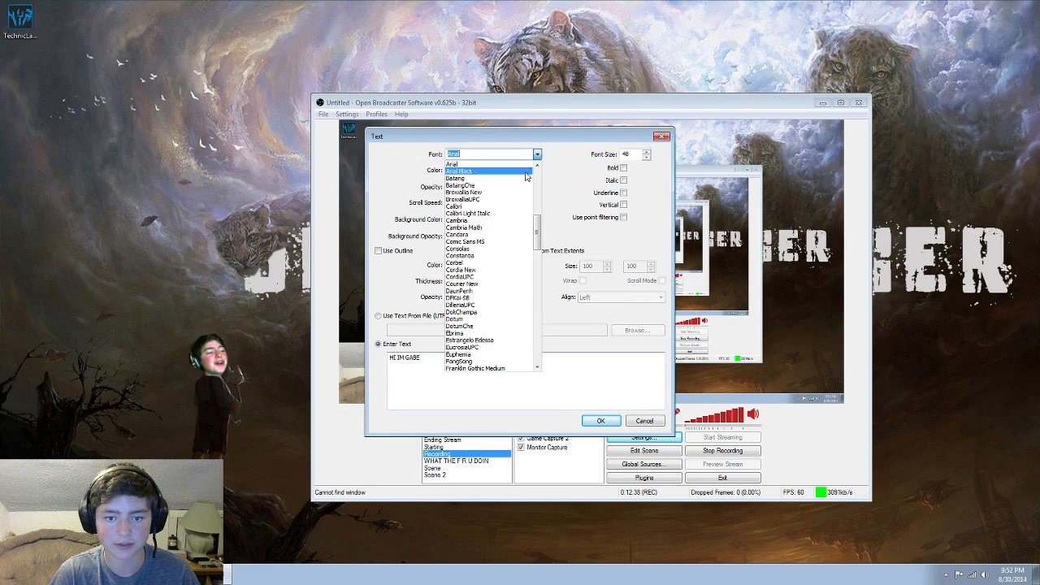
pyautogui.click(479, 242)
pyautogui.click(623, 168)
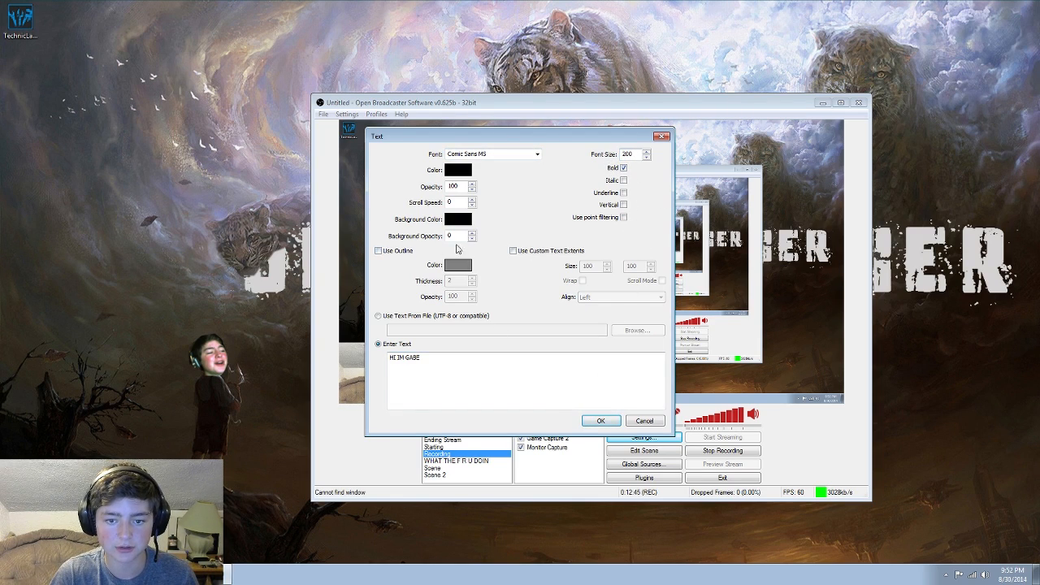
# - Enable a red outline for the text and confirm the Text source settings
pyautogui.click(401, 251)
pyautogui.click(460, 268)
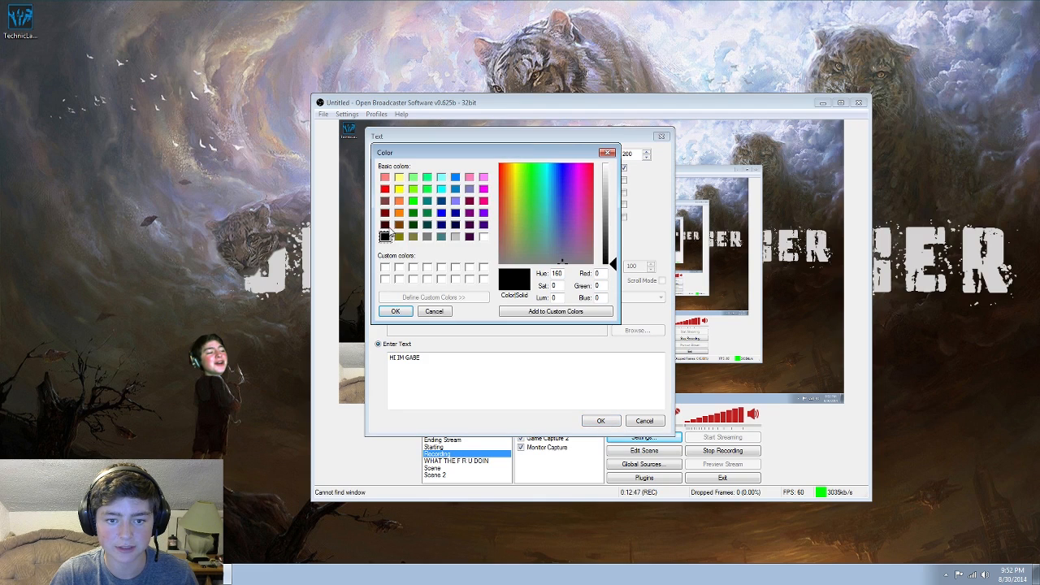
pyautogui.click(385, 189)
pyautogui.click(395, 312)
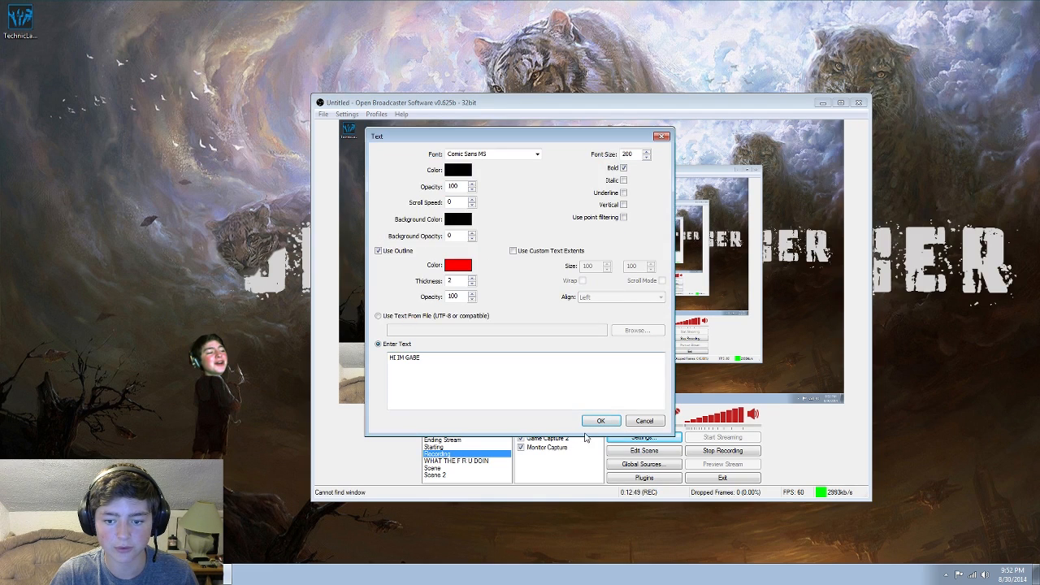
pyautogui.click(600, 420)
# - Move the greeting text next to the webcam image along the scene's lower edge, and leave scene editing
pyautogui.click(644, 451)
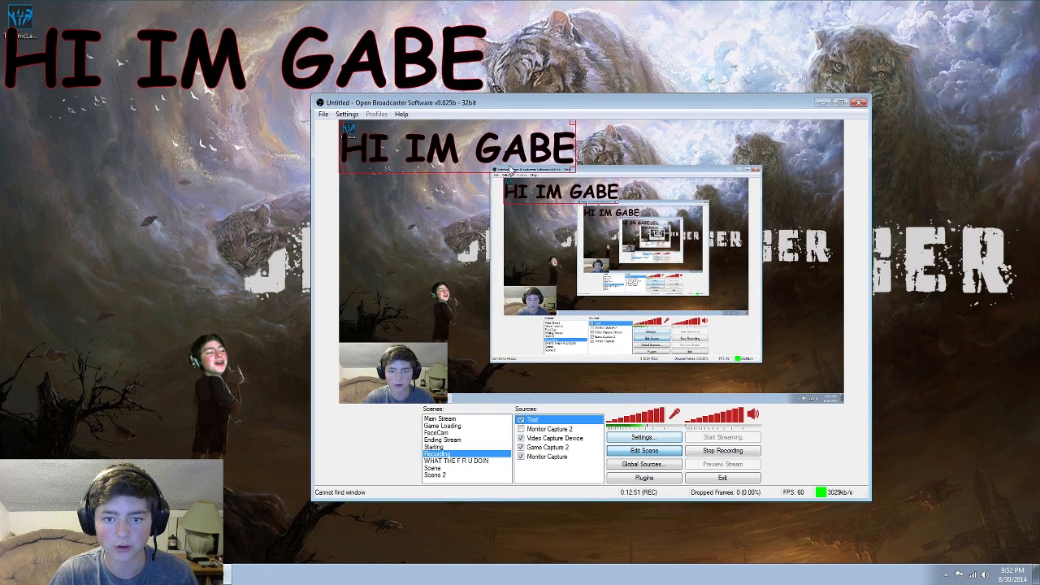
pyautogui.moveTo(513, 163); pyautogui.dragTo(617, 396)
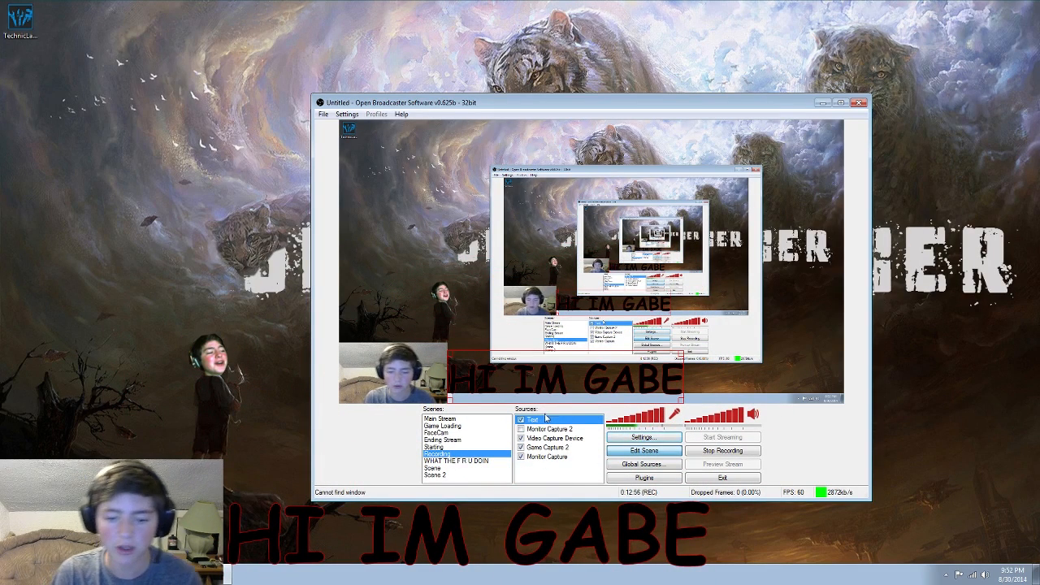
pyautogui.click(633, 454)
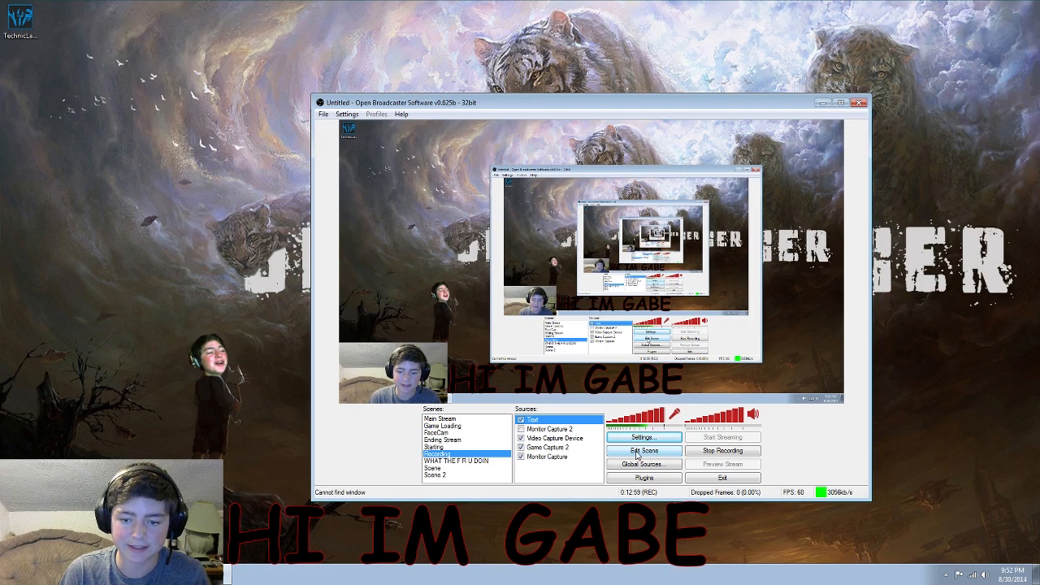
pyautogui.click(634, 453)
# - Edit the scene to try enlarging the greeting text, and shrink it into the scene's lower-right corner
pyautogui.click(550, 439)
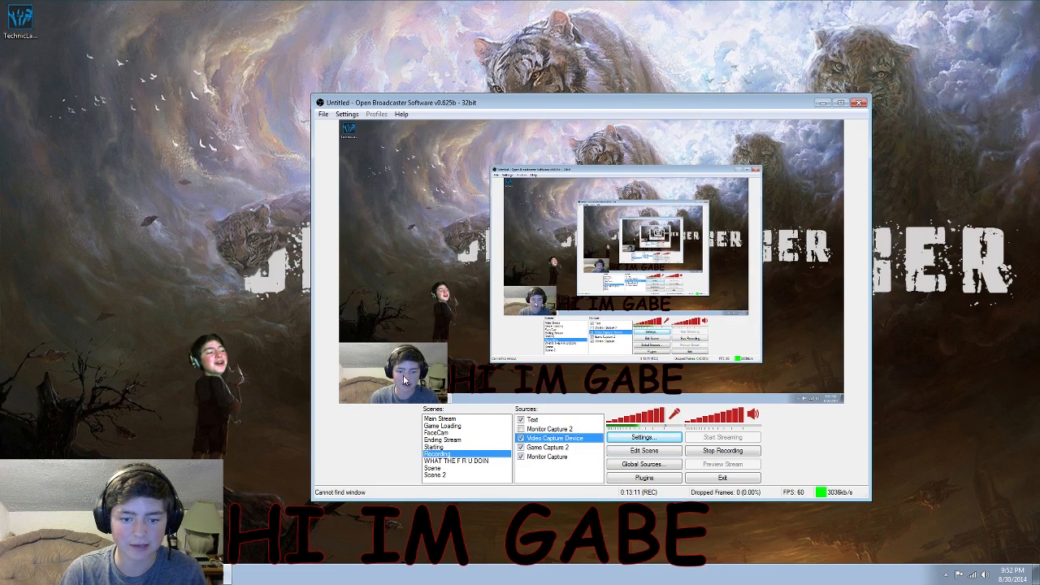
pyautogui.click(644, 450)
pyautogui.click(577, 374)
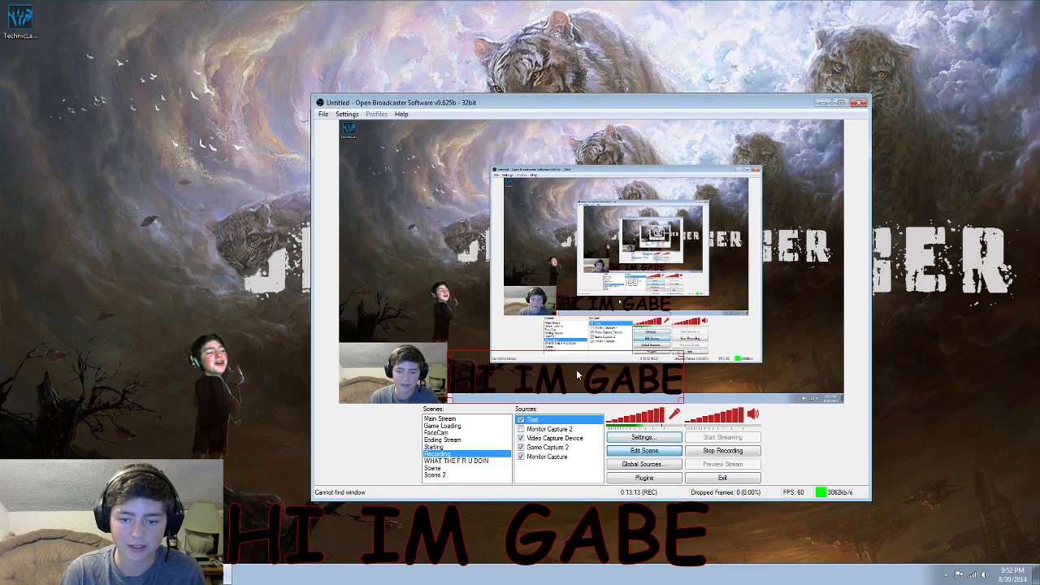
pyautogui.moveTo(577, 375); pyautogui.dragTo(612, 303)
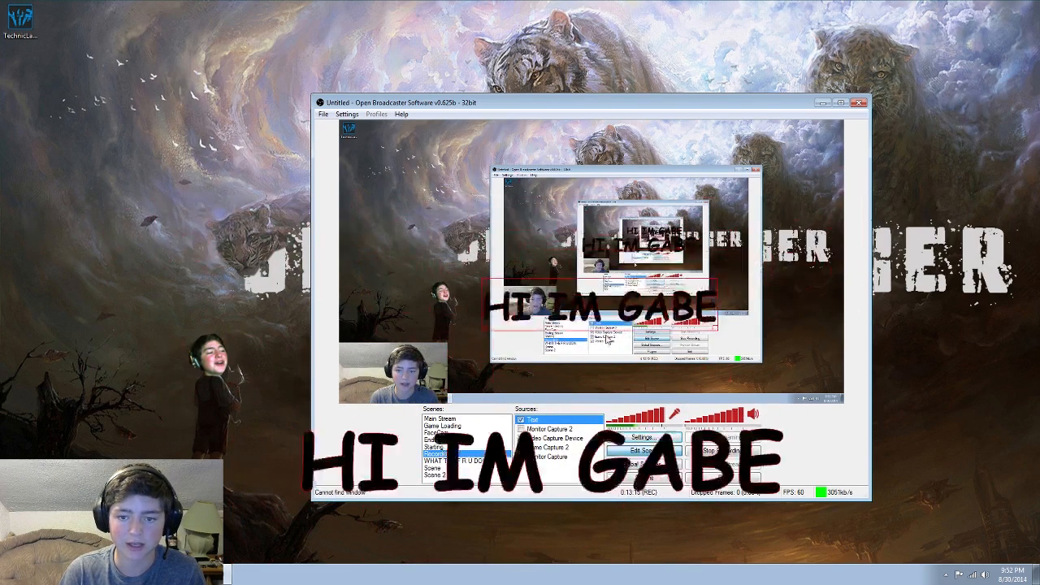
pyautogui.moveTo(489, 290); pyautogui.dragTo(1, 83)
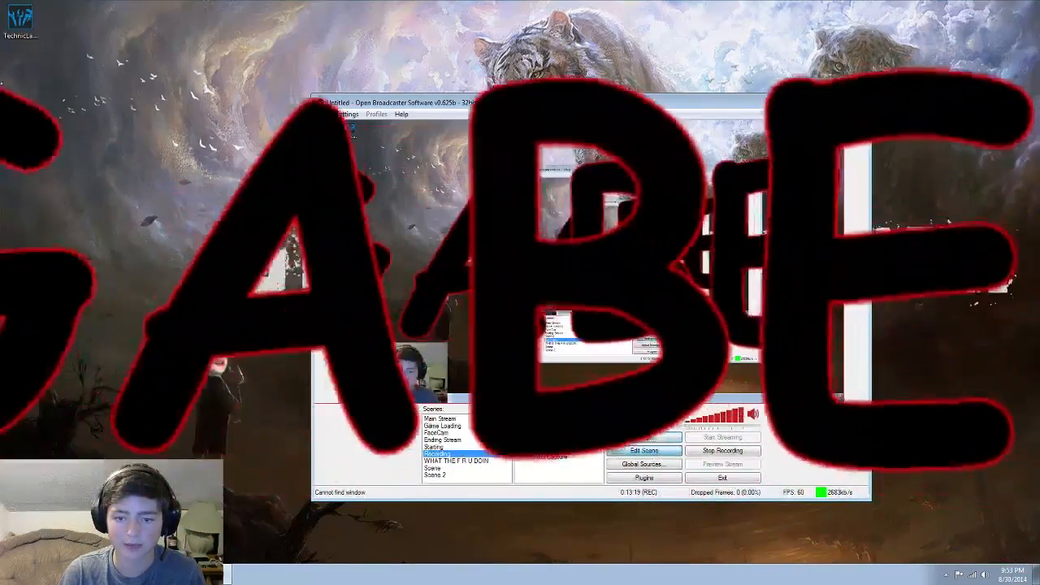
pyautogui.moveTo(339, 155); pyautogui.dragTo(793, 394)
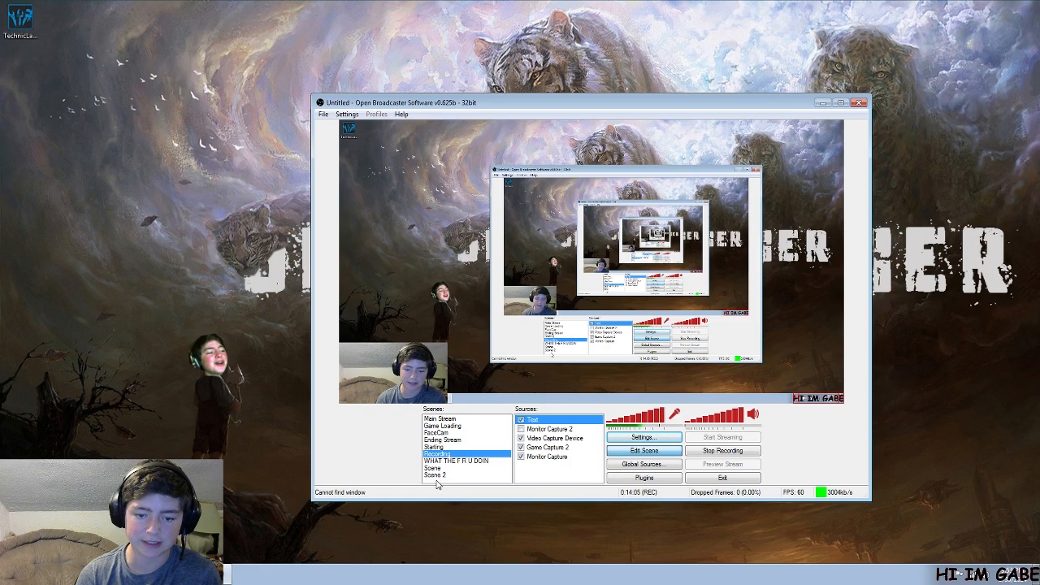
# - Switch to the Main Stream scene
pyautogui.click(446, 419)
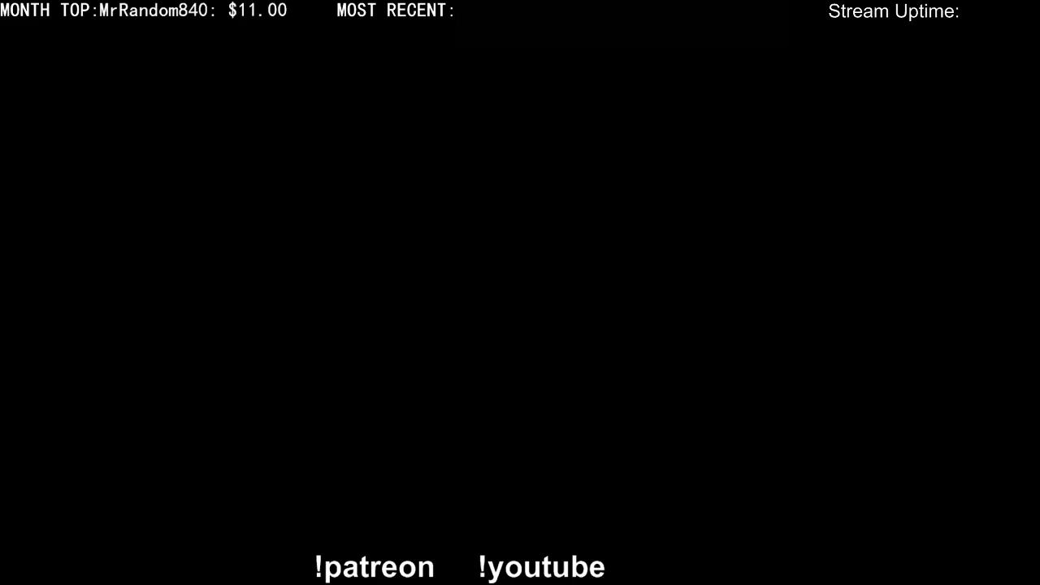